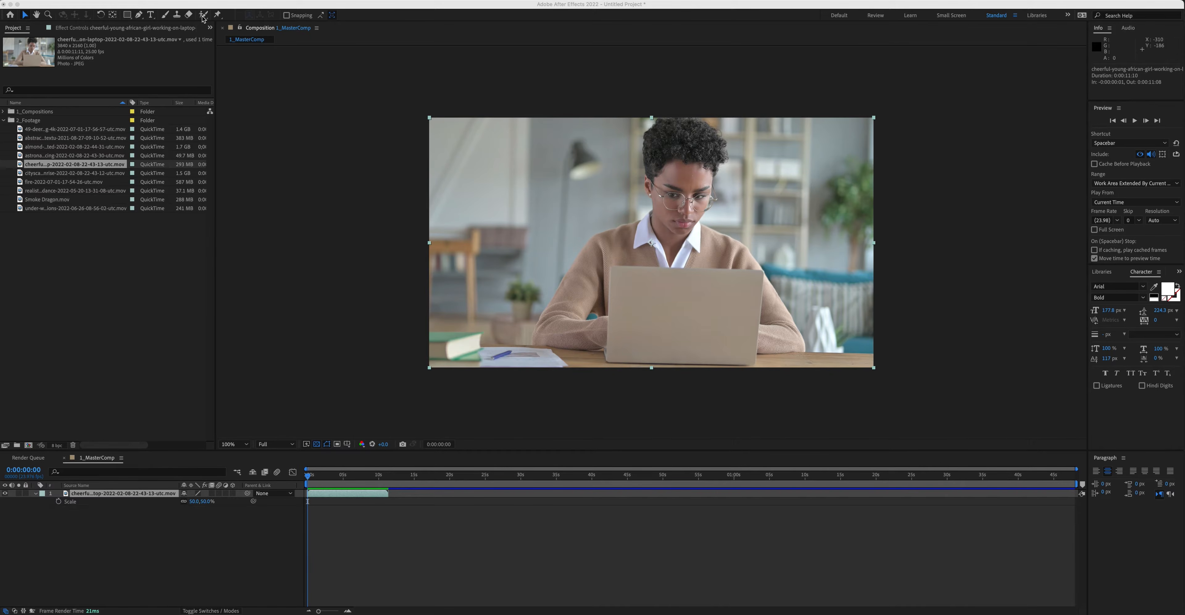
Step: Cut the working woman out of her background with the Roto Brush tool
left_click(202, 18)
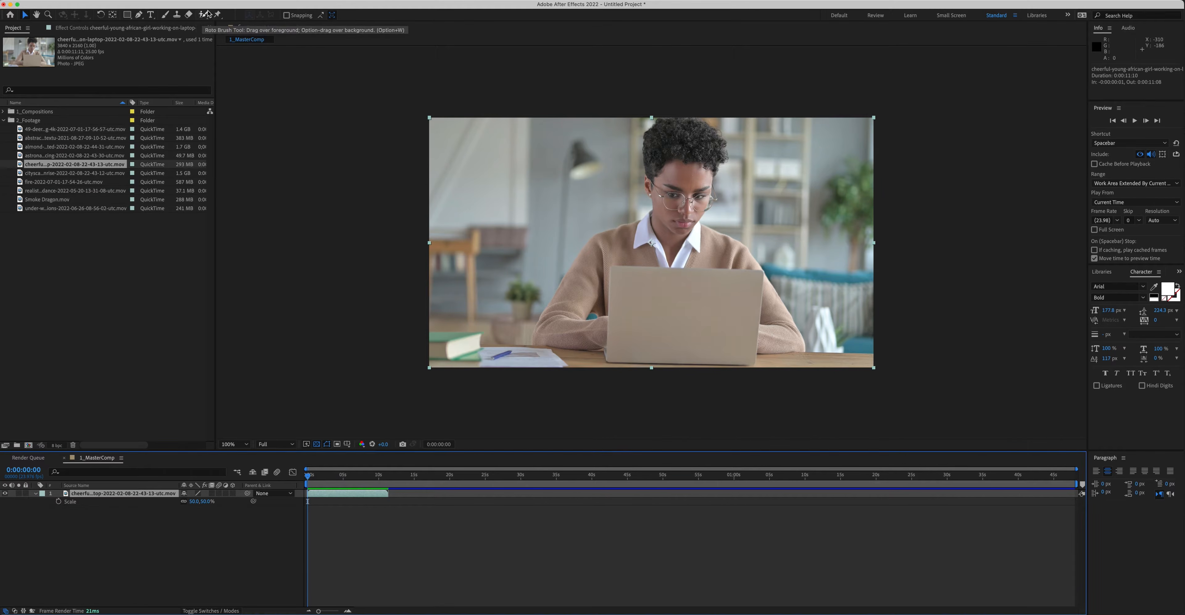
left_click(203, 15)
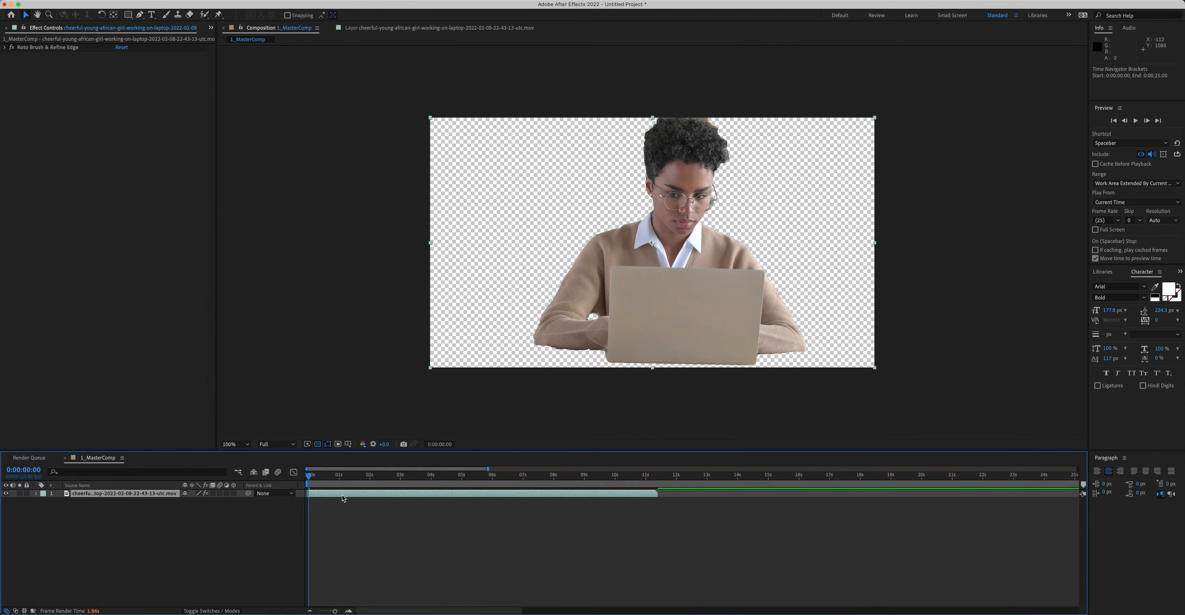
Step: Pre-compose the rotoscoped footage layer, moving all attributes into the new composition
right_click(334, 496)
left_click(368, 596)
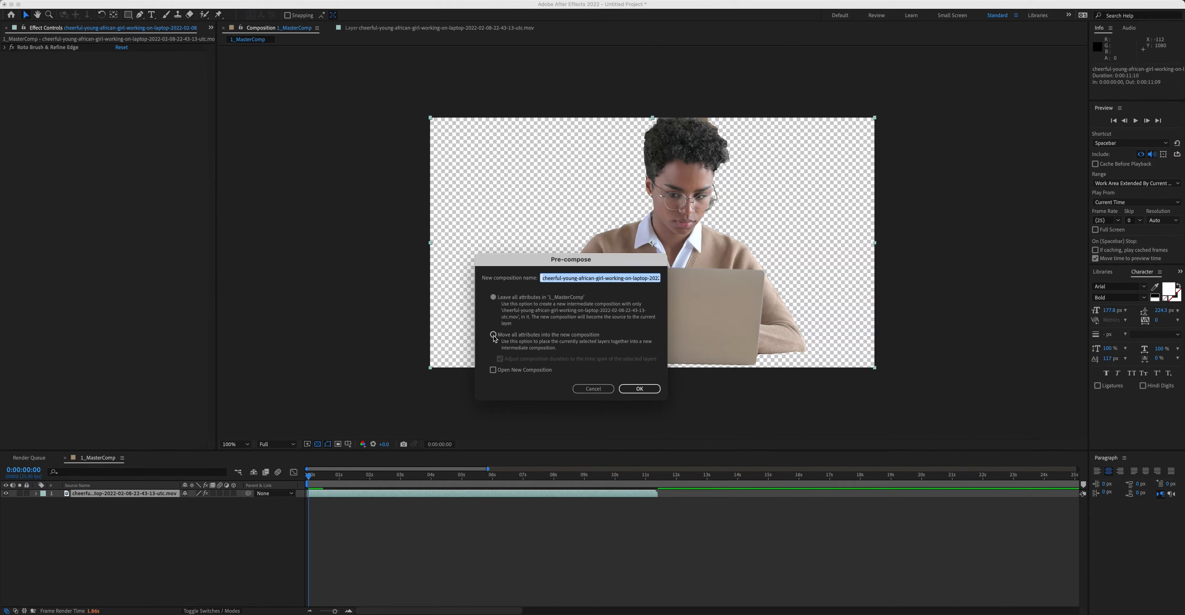
left_click(493, 335)
left_click(639, 389)
Step: Scale the pre-composed woman layer up to about 108%
left_click(316, 474)
left_click_drag(316, 474, 273, 479)
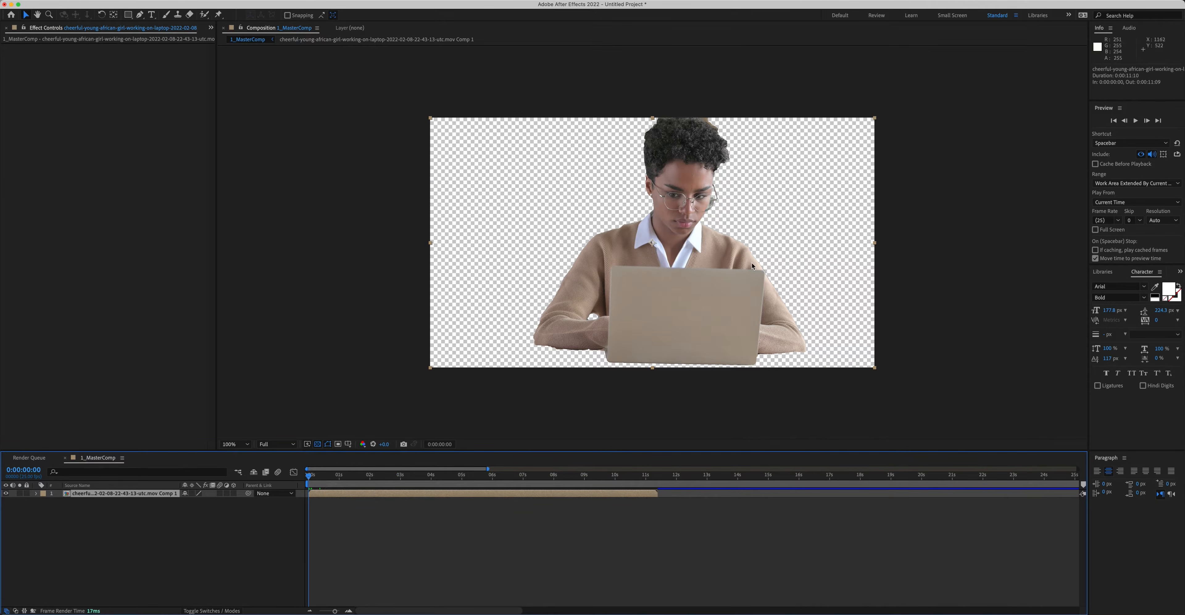
key("s")
left_click_drag(196, 500, 225, 501)
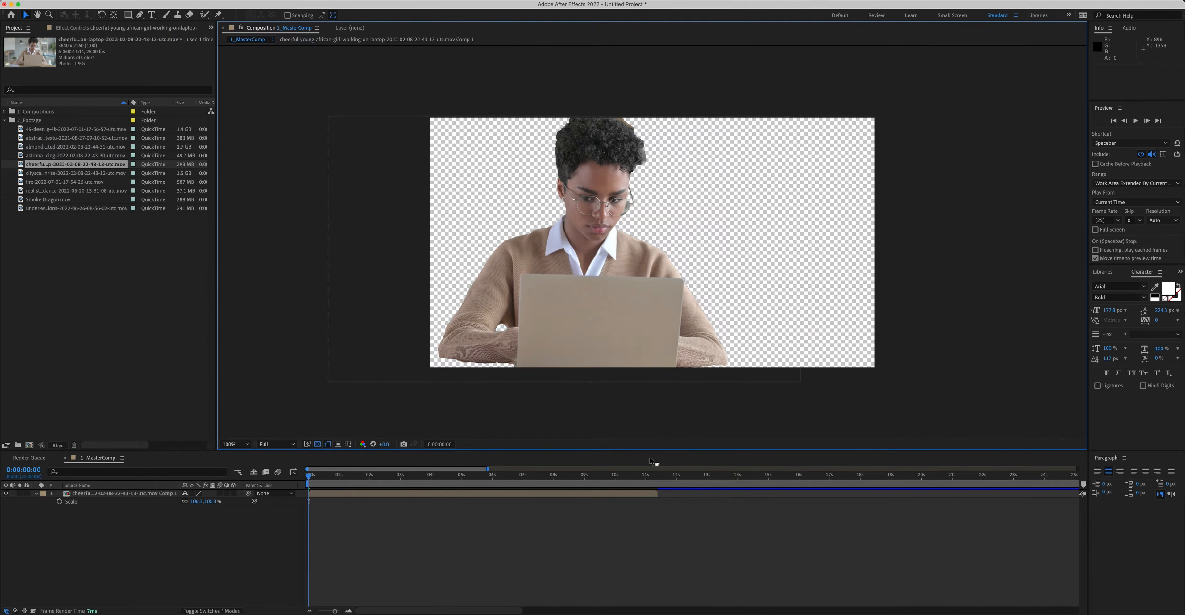
Step: Add the abstract watercolour footage to the composition beneath the woman layer
left_click_drag(41, 138, 444, 529)
left_click(436, 542)
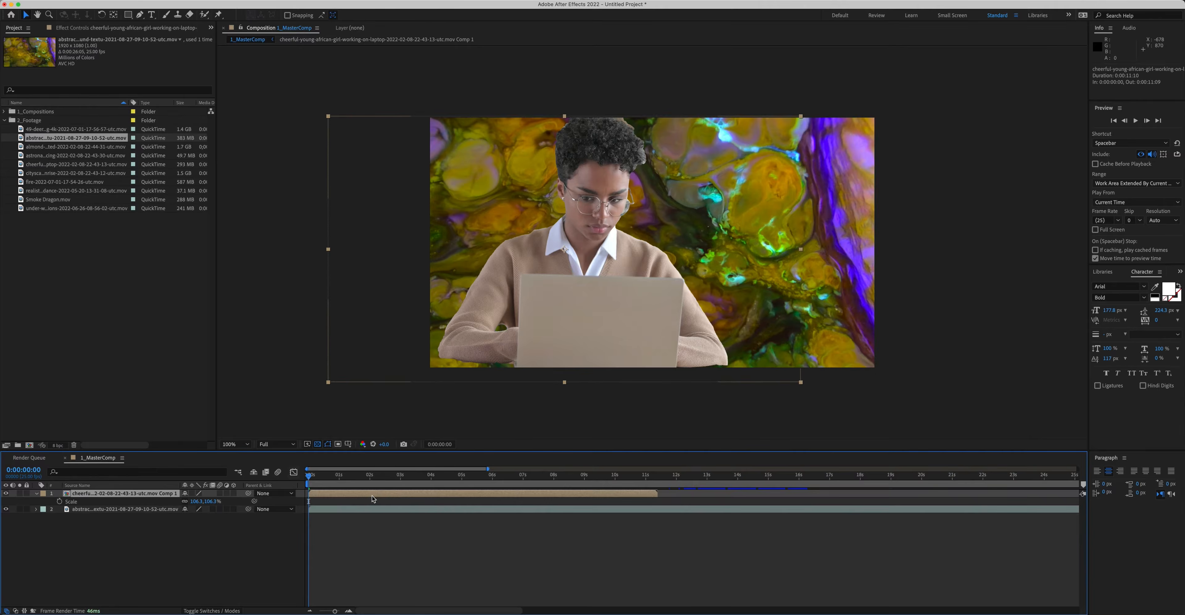
Step: Shift the abstract background layer's position to the right
left_click(361, 520)
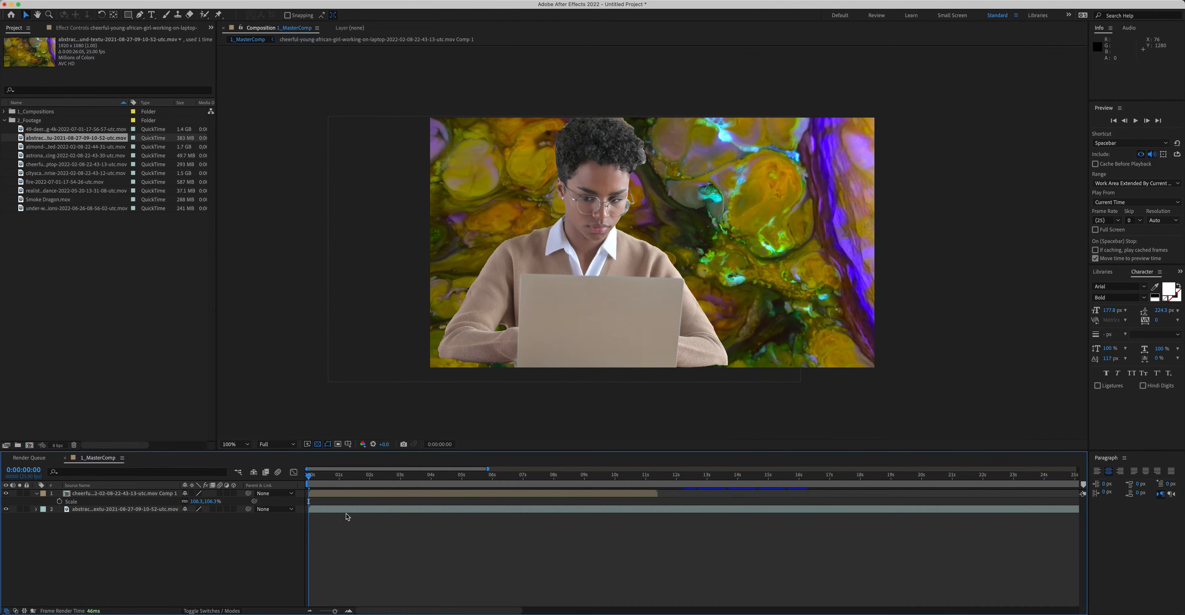
left_click(350, 510)
key("p")
left_click_drag(186, 518, 499, 522)
left_click(521, 562)
Step: Add the fire footage as the bottom layer and move its position to the left
left_click_drag(65, 182, 404, 486)
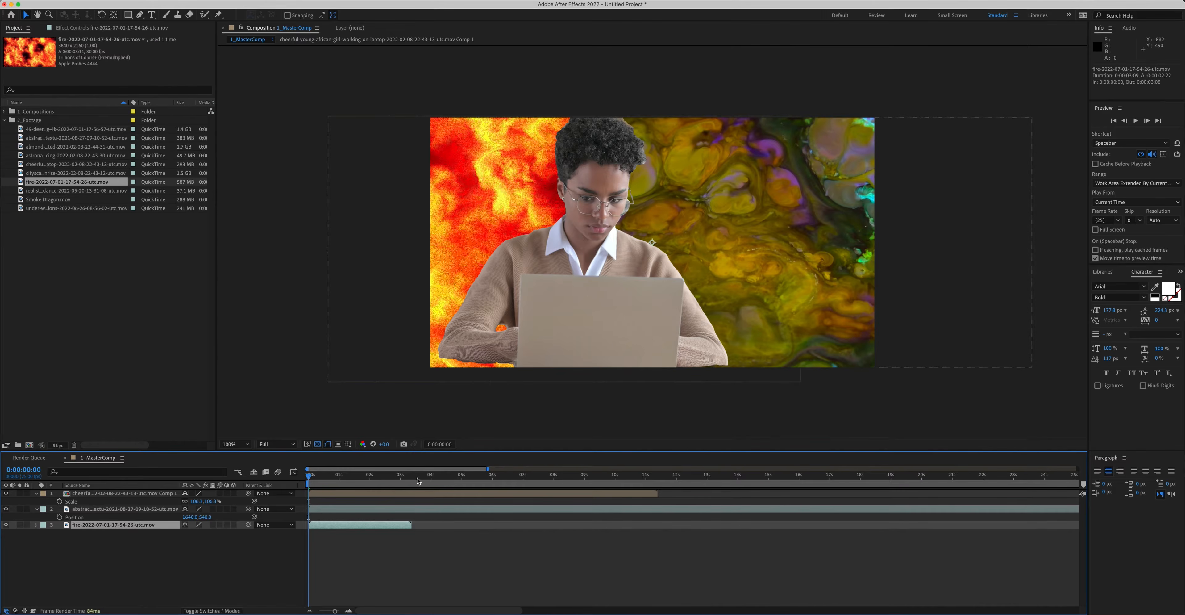
key("p")
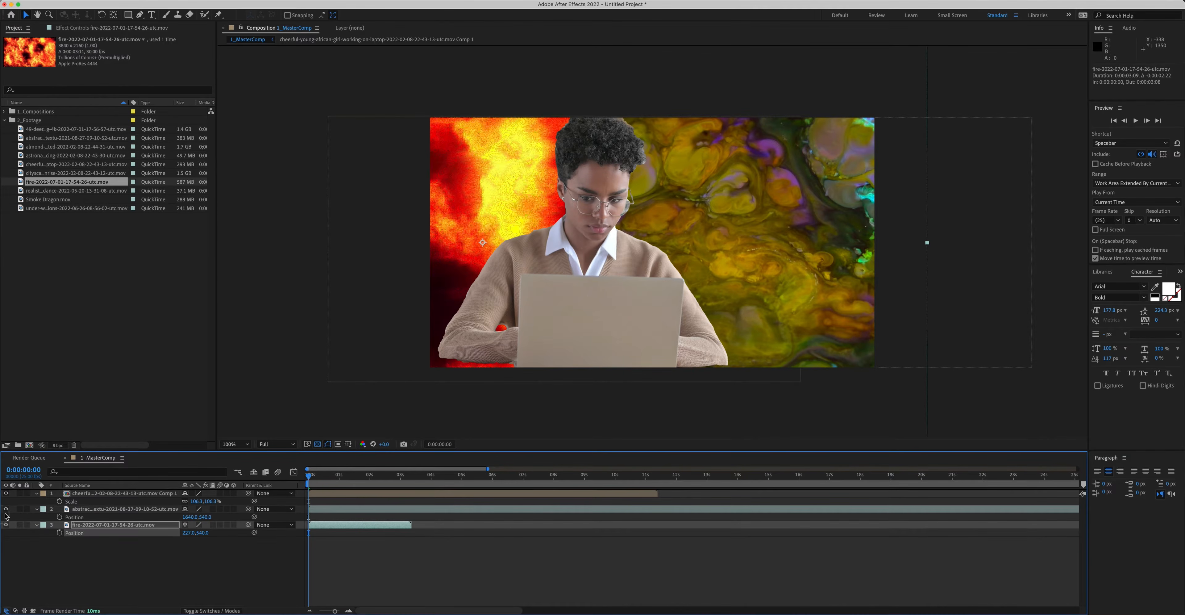
left_click_drag(188, 535, 2, 516)
left_click_drag(188, 535, 87, 526)
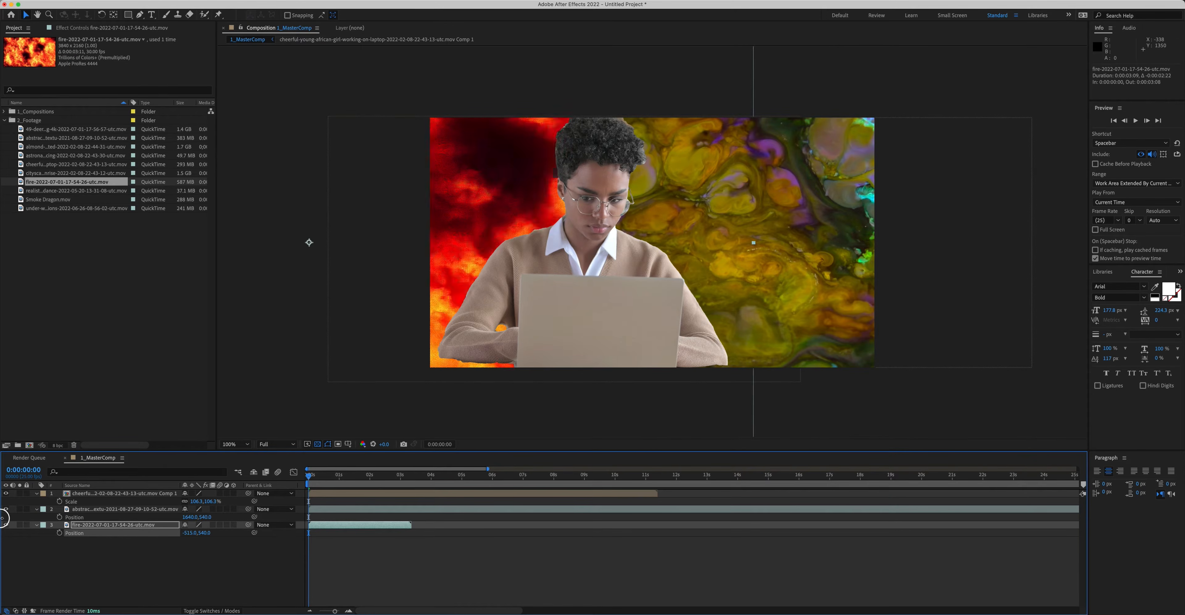
left_click(116, 552)
Step: Create a new Null Object layer
left_click(75, 1)
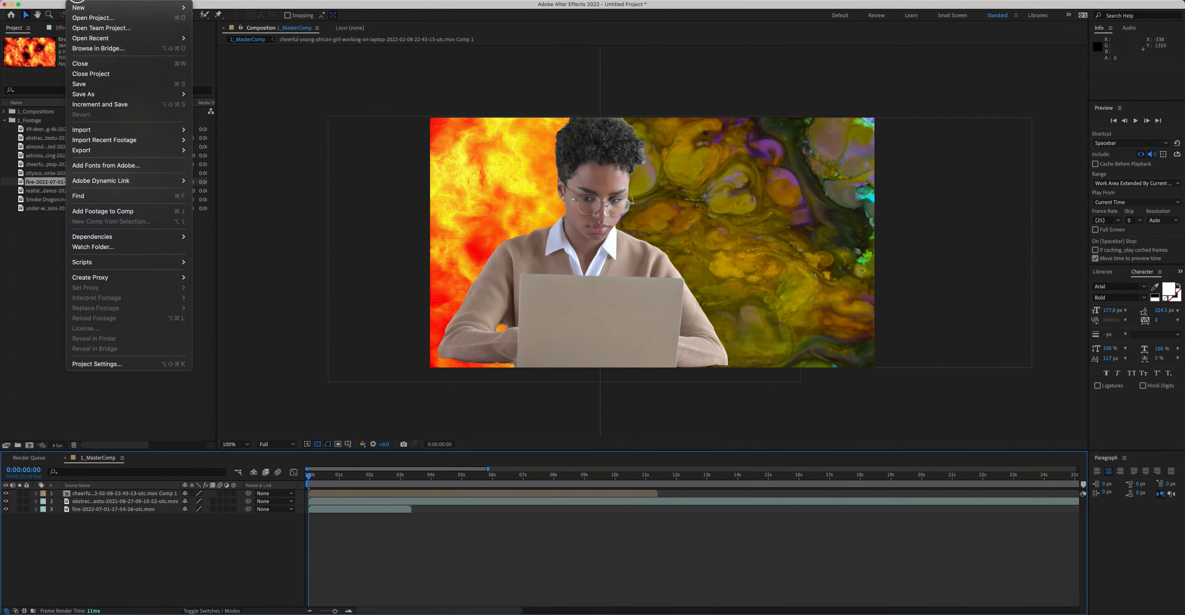
mouse_move(166, 0)
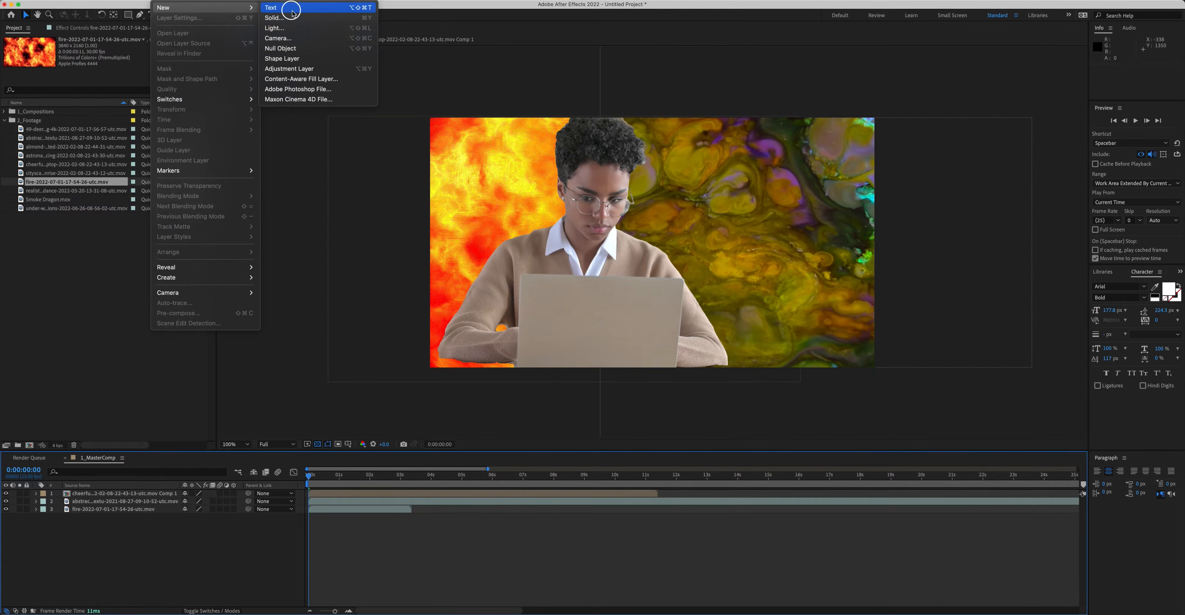
left_click(296, 48)
Step: Parent the woman, abstract and fire layers to Null 1
left_click_drag(248, 503, 76, 493)
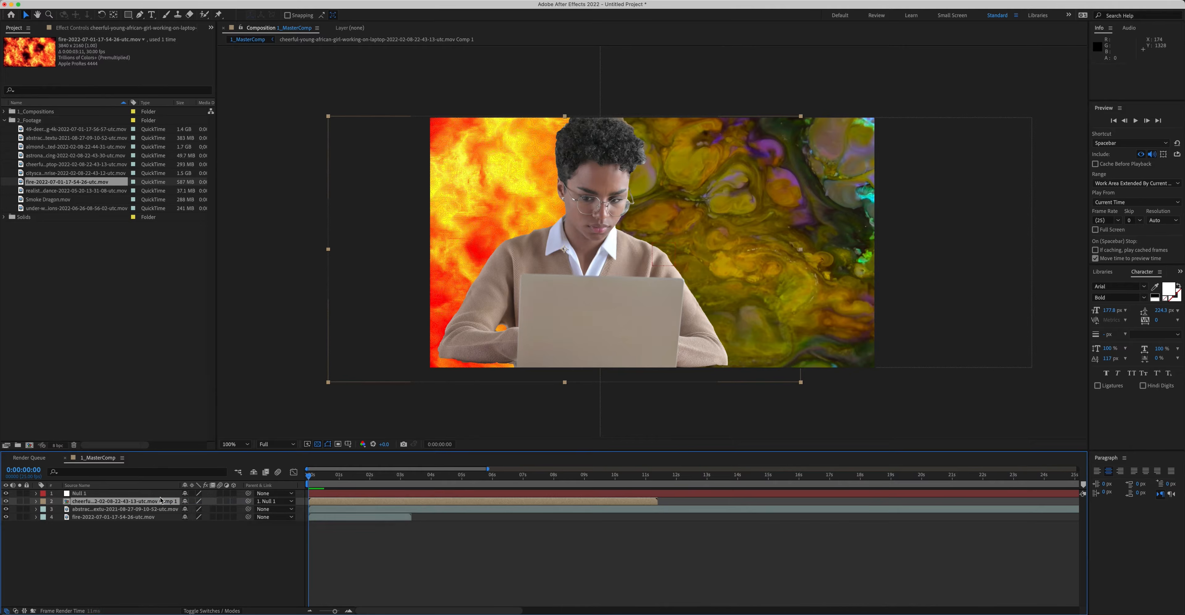
left_click_drag(248, 509, 100, 494)
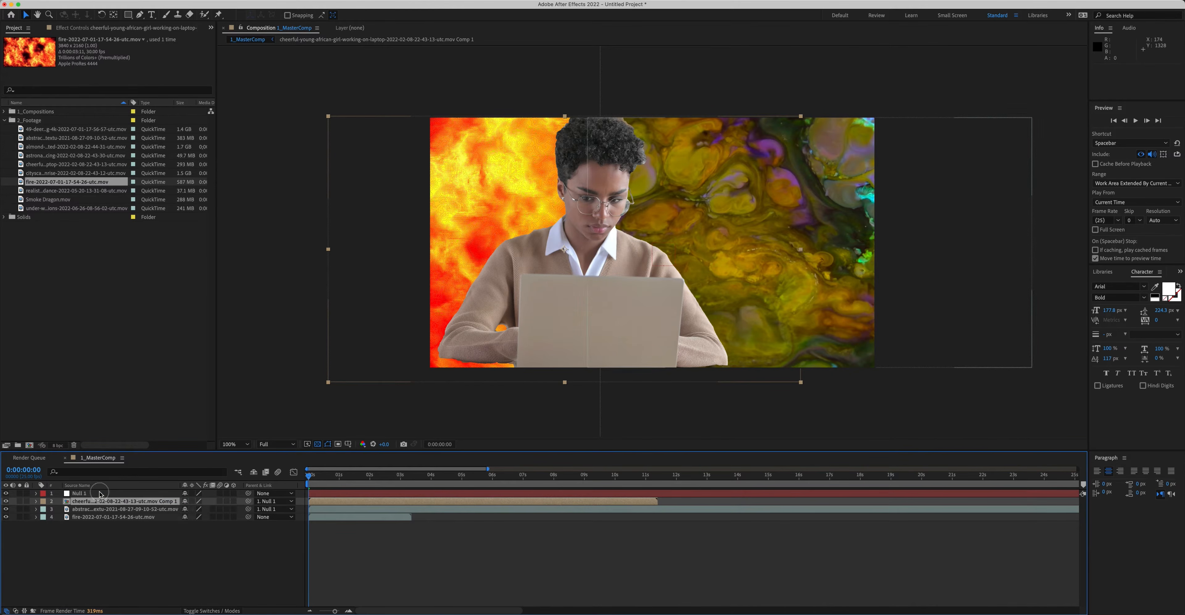
left_click_drag(248, 516, 103, 493)
left_click(217, 563)
Step: Nudge the null's position slightly to the left
left_click(148, 494)
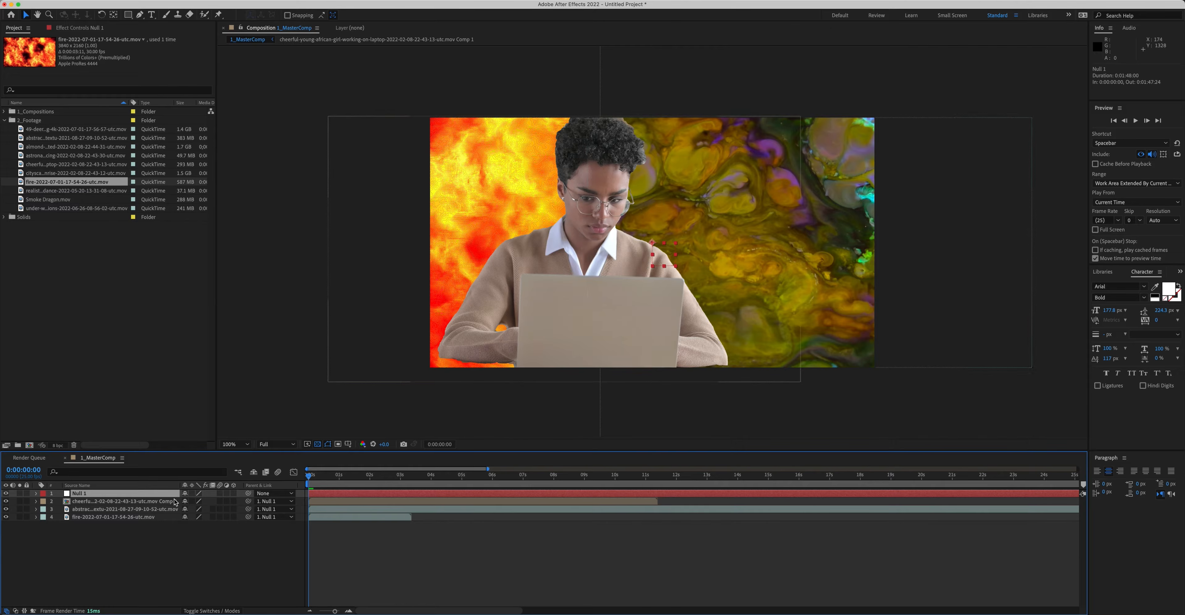
key("p")
mouse_move(202, 502)
left_mouse_down()
mouse_move(312, 504)
mouse_move(167, 497)
mouse_move(227, 500)
mouse_move(184, 501)
left_mouse_up()
Step: Try to shift the abstract background layer's position left, and undo the change
left_click(144, 516)
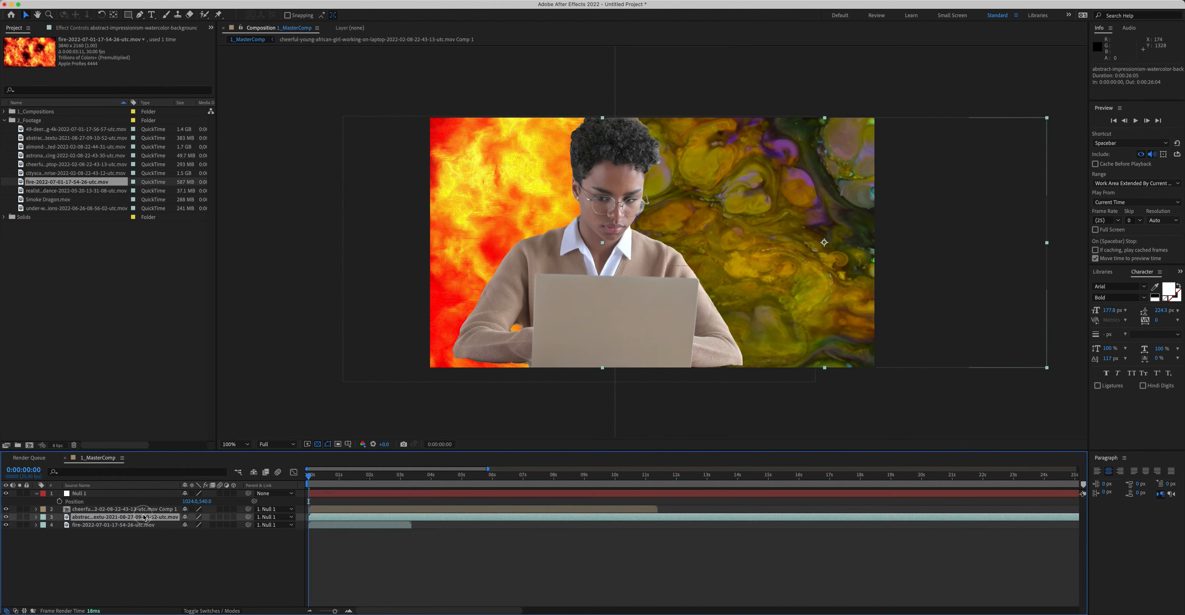
key("p")
left_click_drag(186, 524, 148, 519)
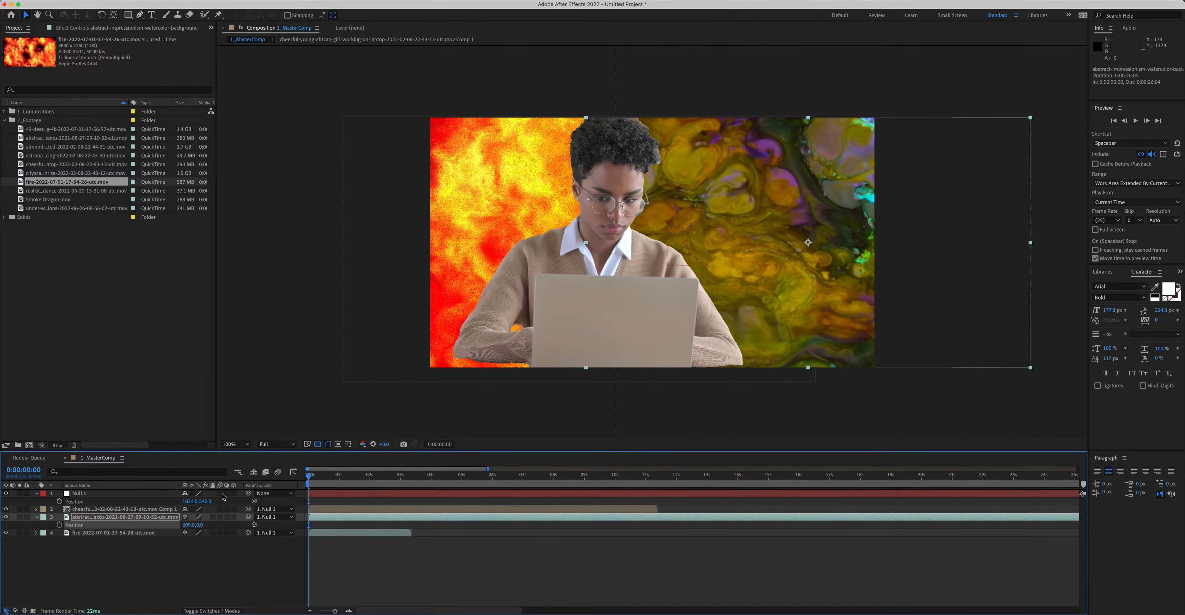
key("super+z")
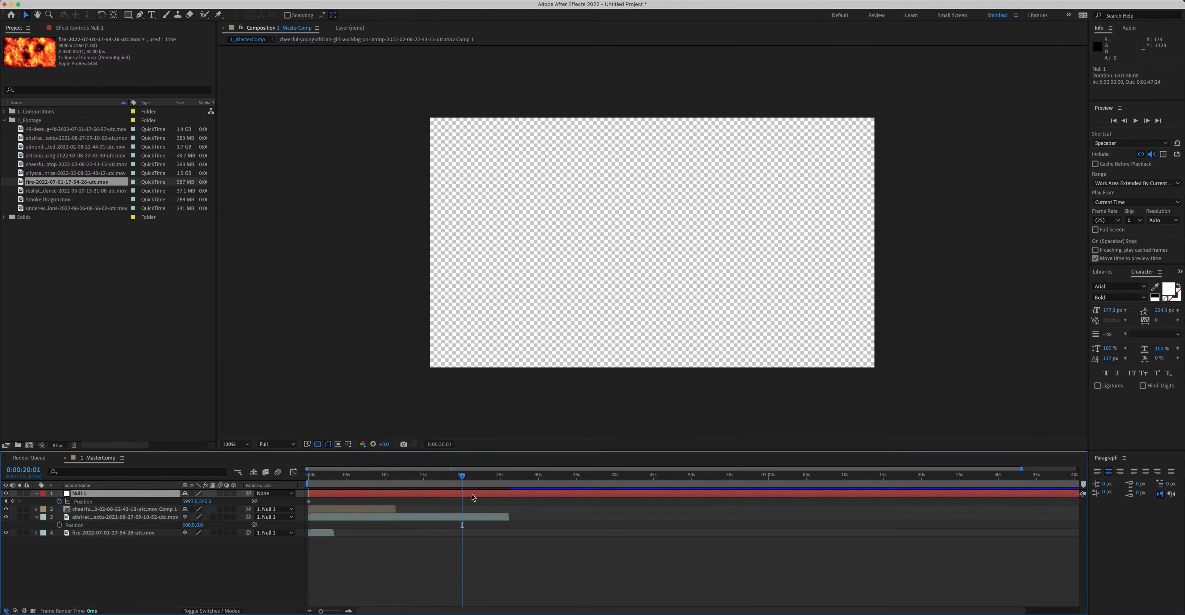
Step: Trim the out points of the null and abstract background layers to the current time
key("alt+bracketright")
left_click(472, 518)
key("alt+bracketright")
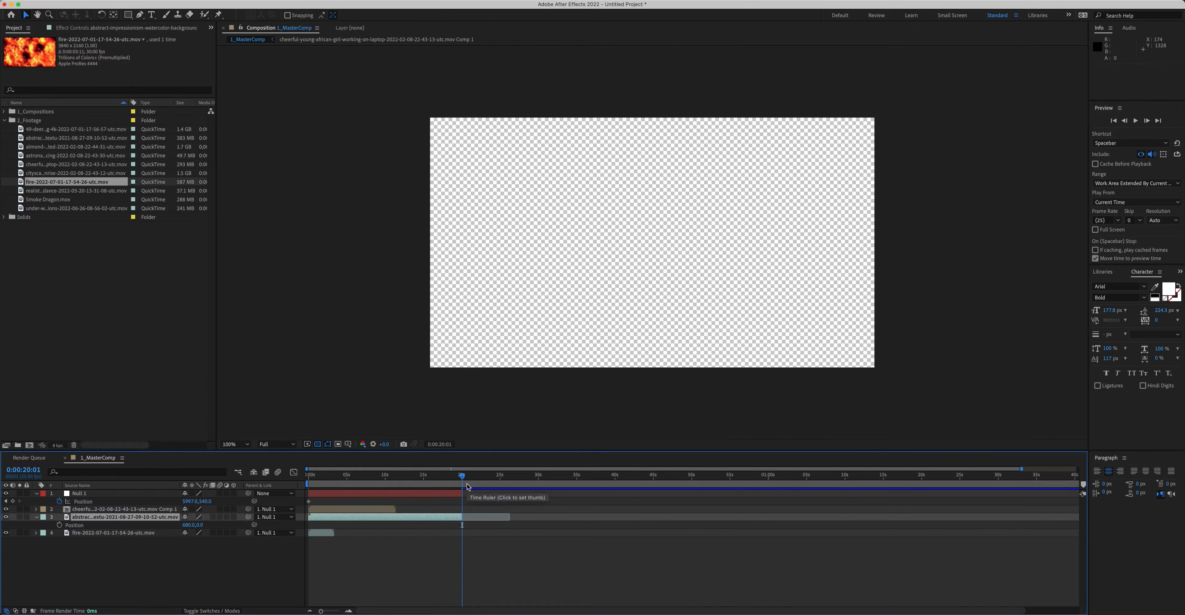
Step: Set the work area end at 0:00:20:00
key("space")
left_click(461, 474)
left_click_drag(462, 475, 464, 476)
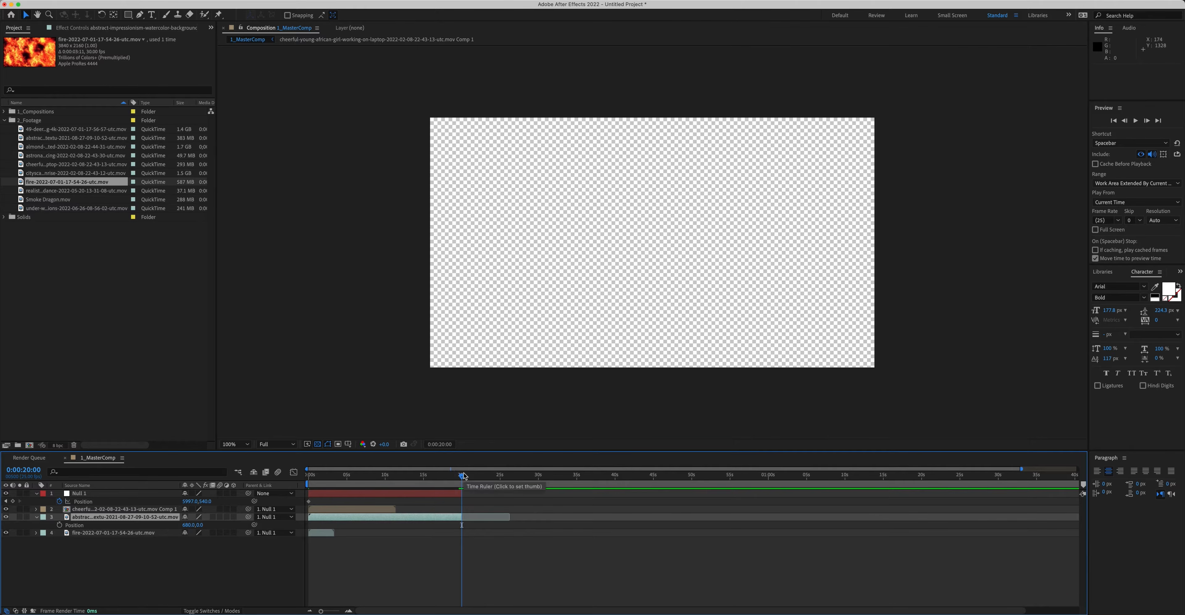
key("n")
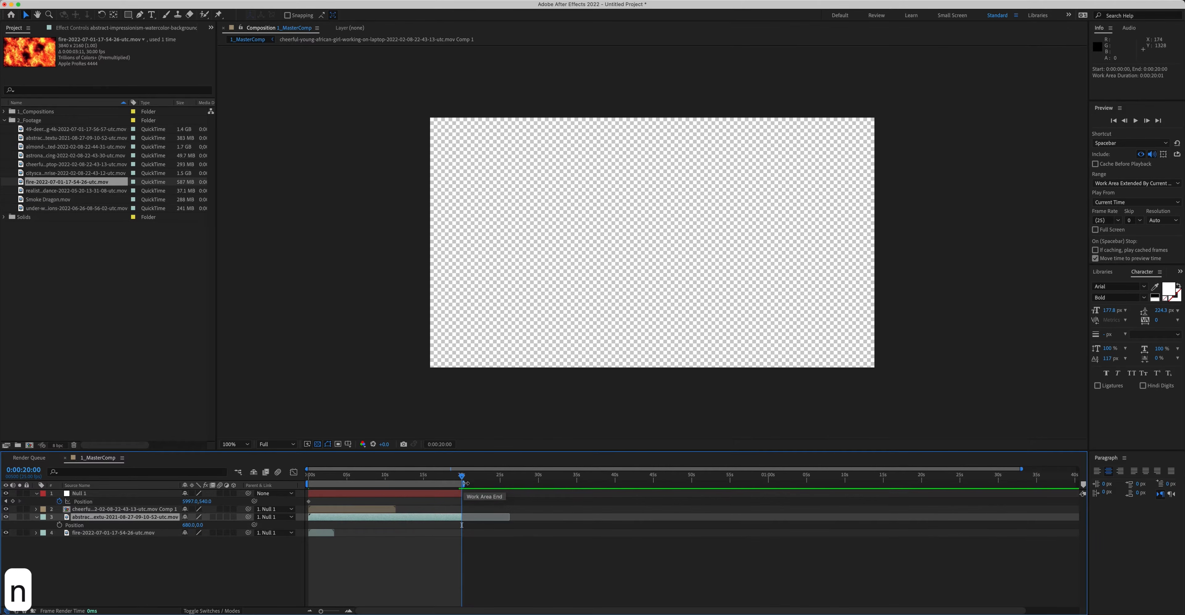
Step: Trim the composition to the work area
key("equal")
key("equal")
key("equal")
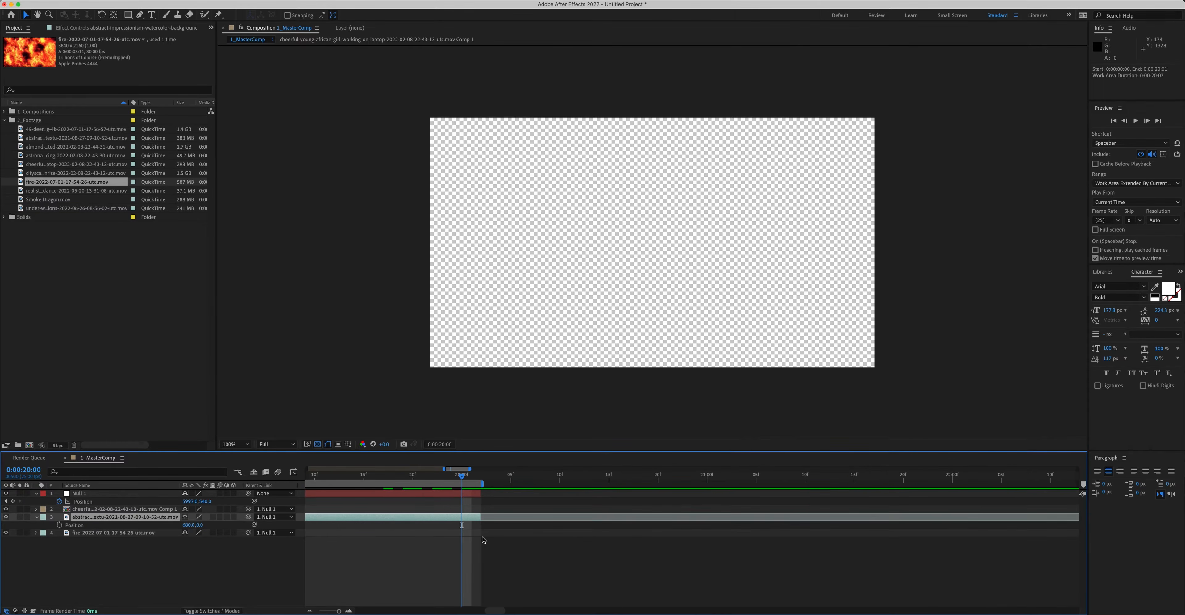
key("minus")
right_click(424, 485)
left_click(489, 514)
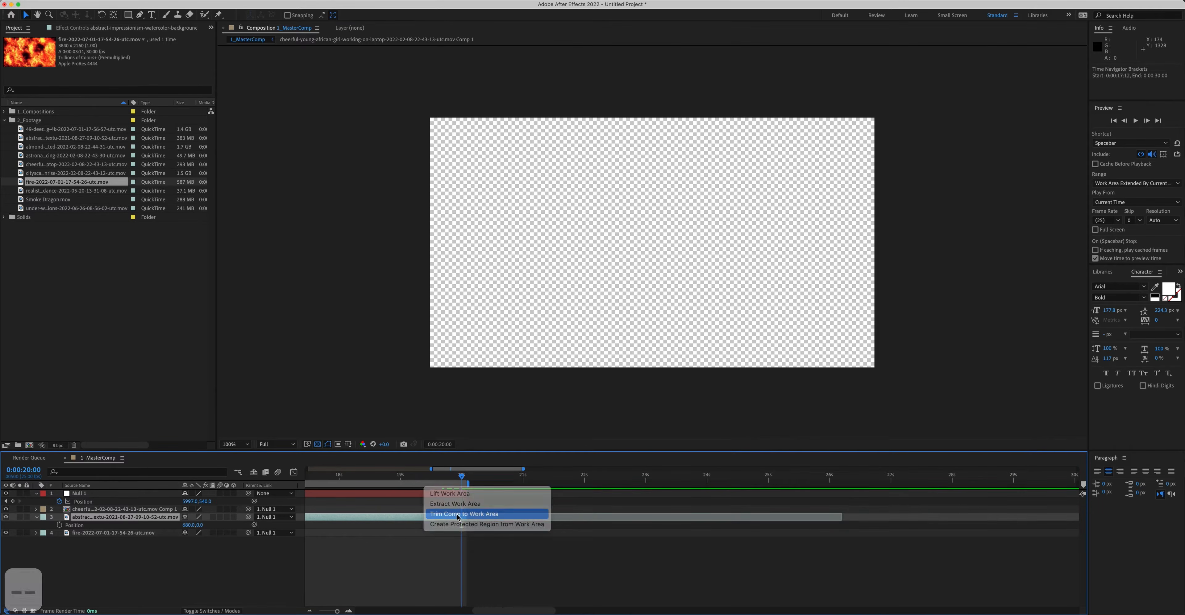
key("minus")
key("minus")
key("minus")
key("minus")
key("minus")
key("minus")
left_click_drag(543, 479, 227, 468)
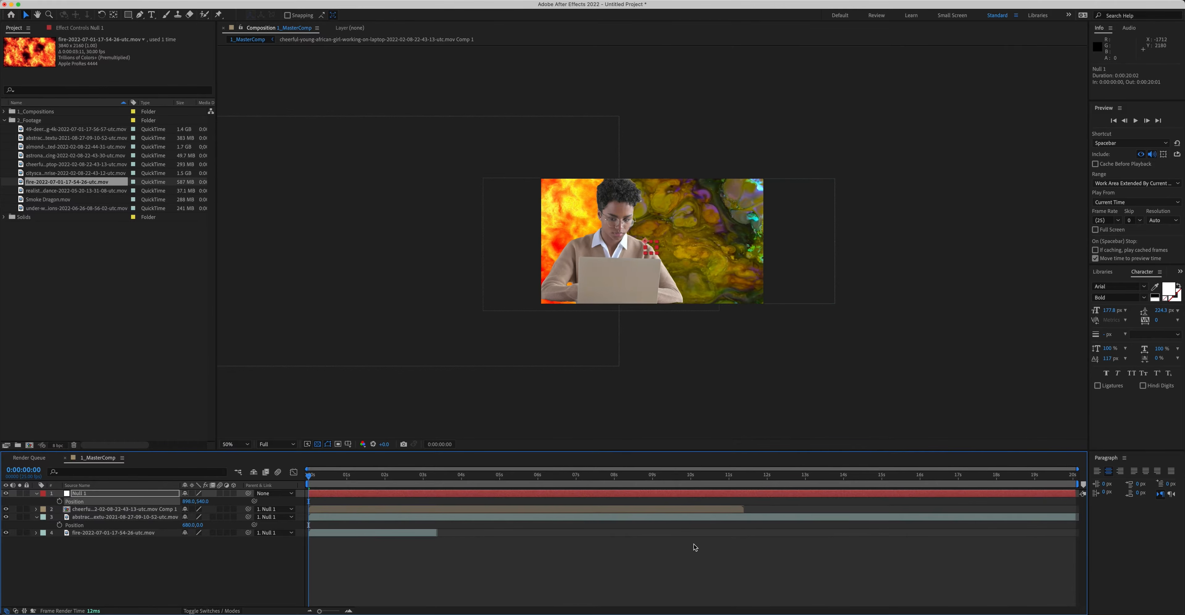
Step: Animate the null's position with keyframes, moving it far left by the end of the composition
left_click(59, 502)
left_click_drag(310, 476, 1073, 473)
left_click_drag(716, 274, 245, 268)
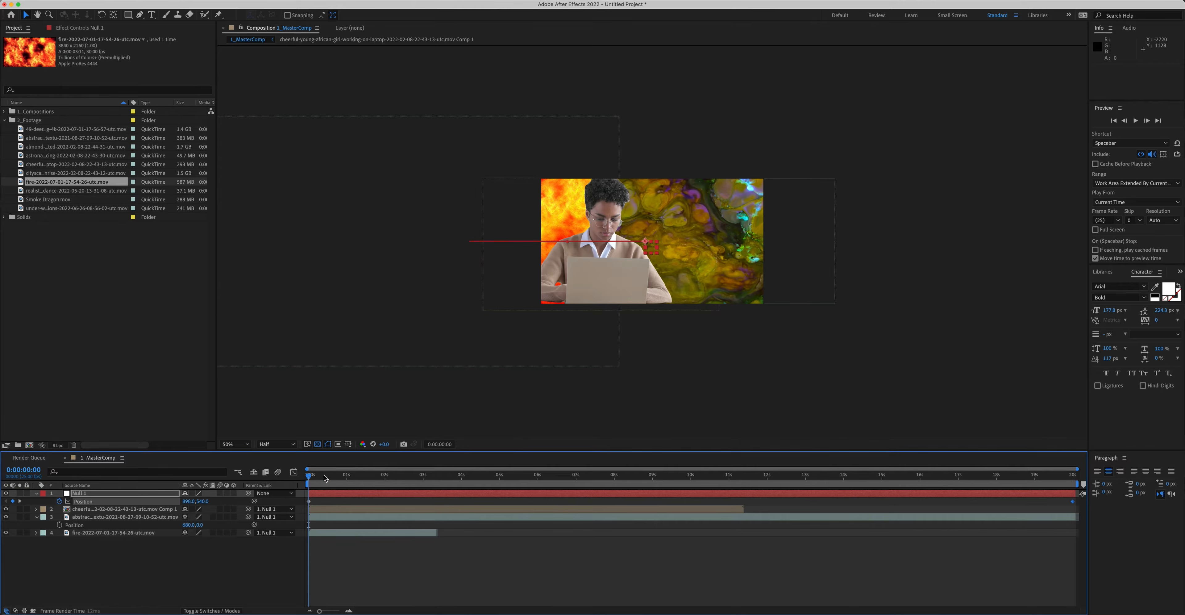
Step: Set the preview resolution to Quarter and return to the start of the timeline
key("space")
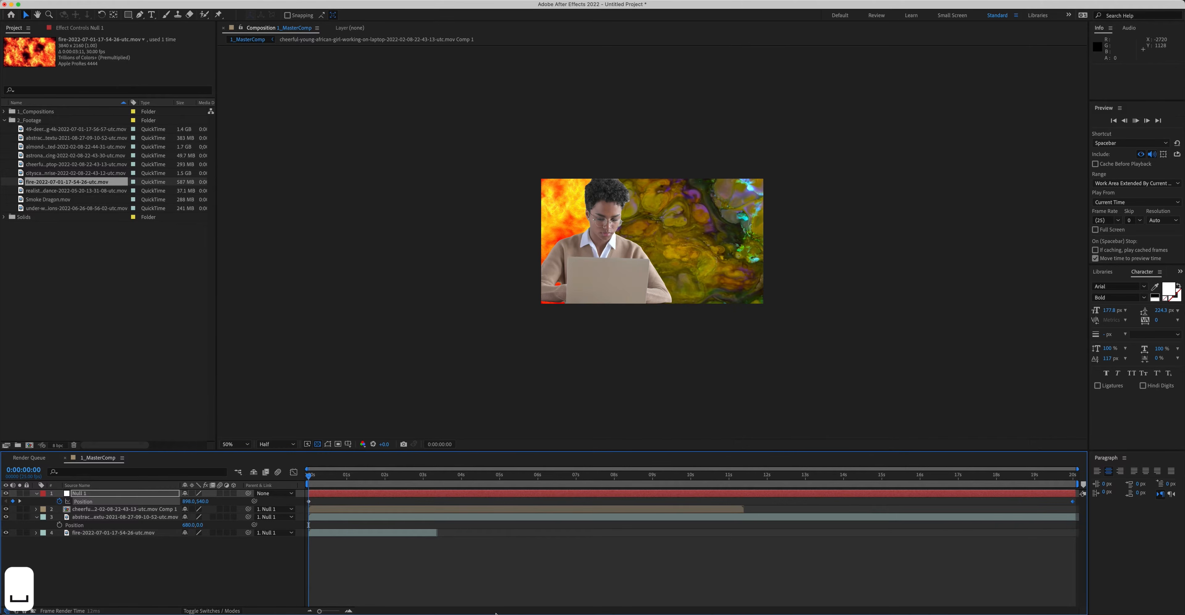
left_click(457, 587)
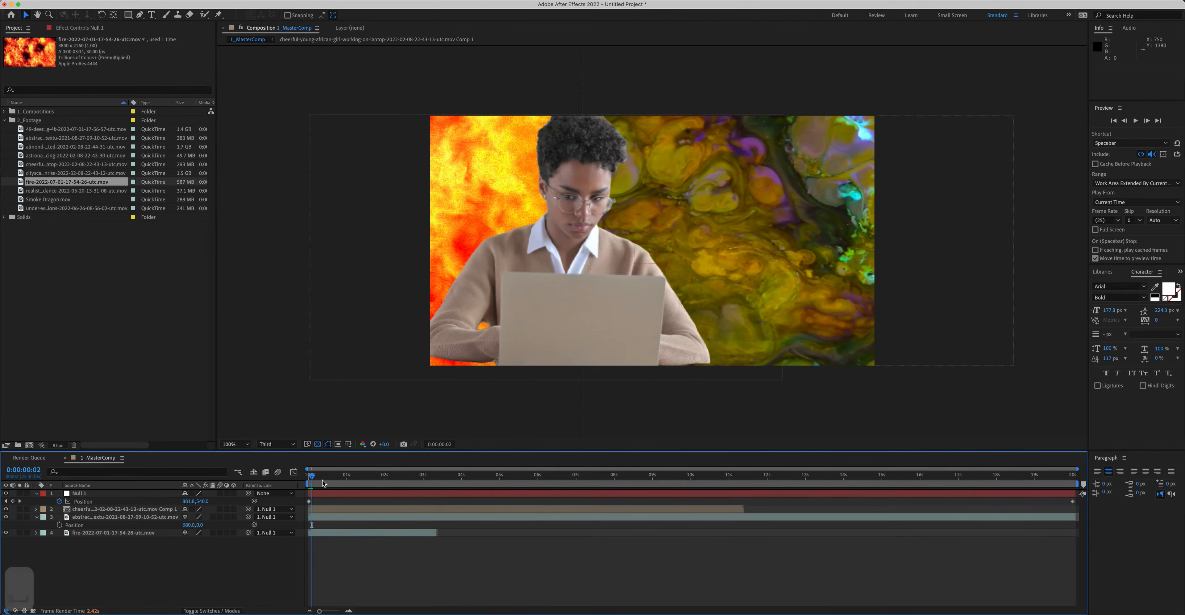
left_click_drag(309, 475, 284, 459)
left_click(278, 443)
left_click(276, 496)
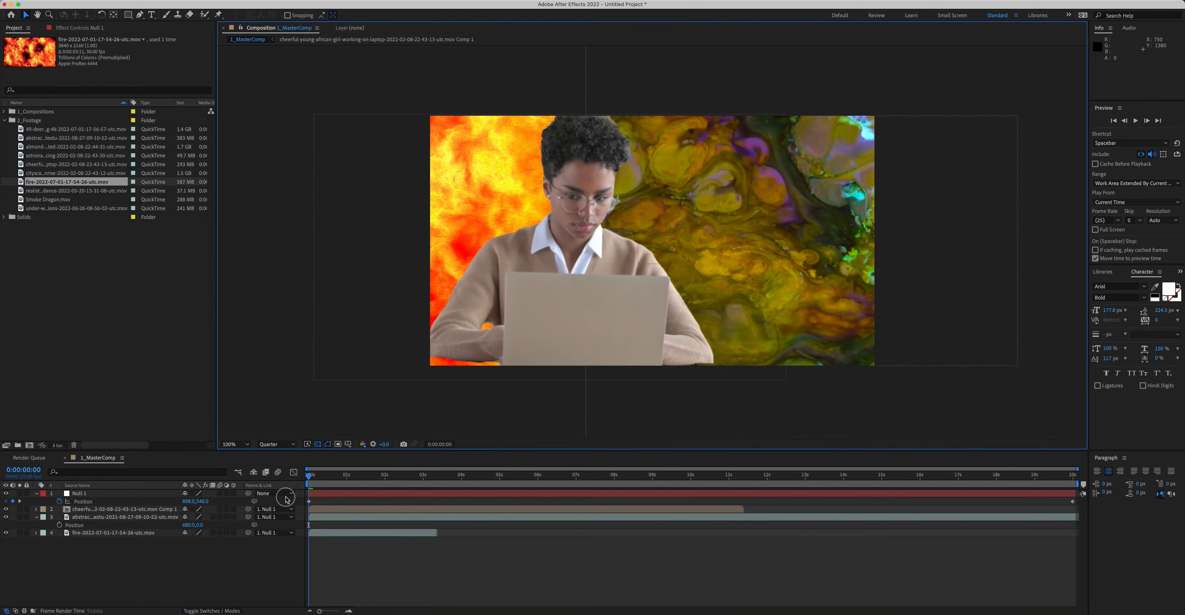
Step: Play back the composition to review the panning animation
key("space")
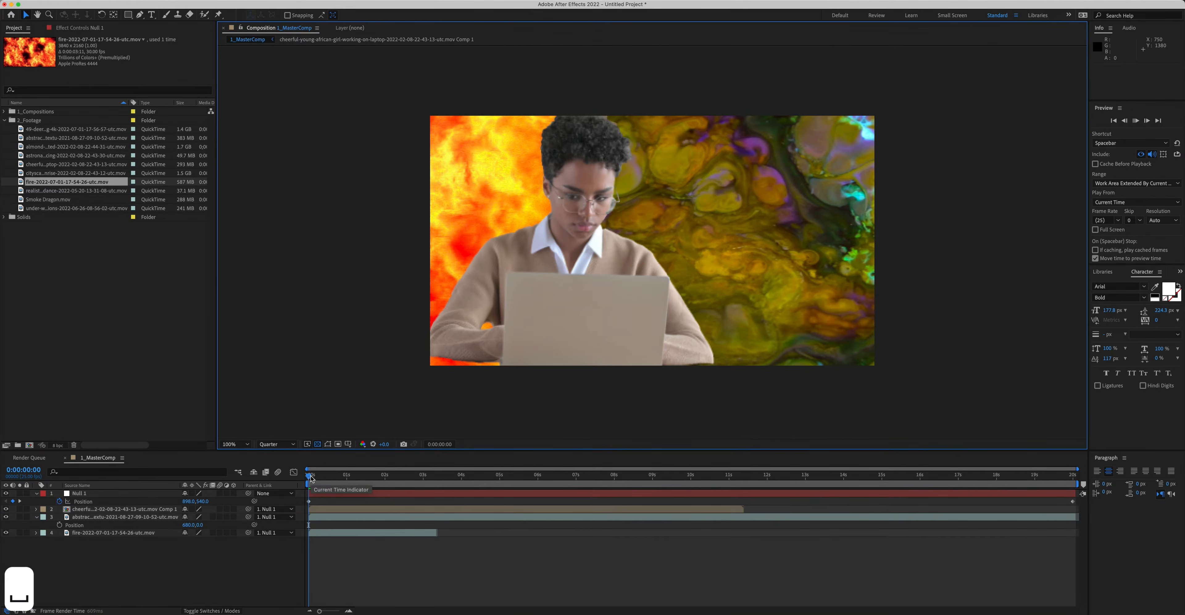
key("space")
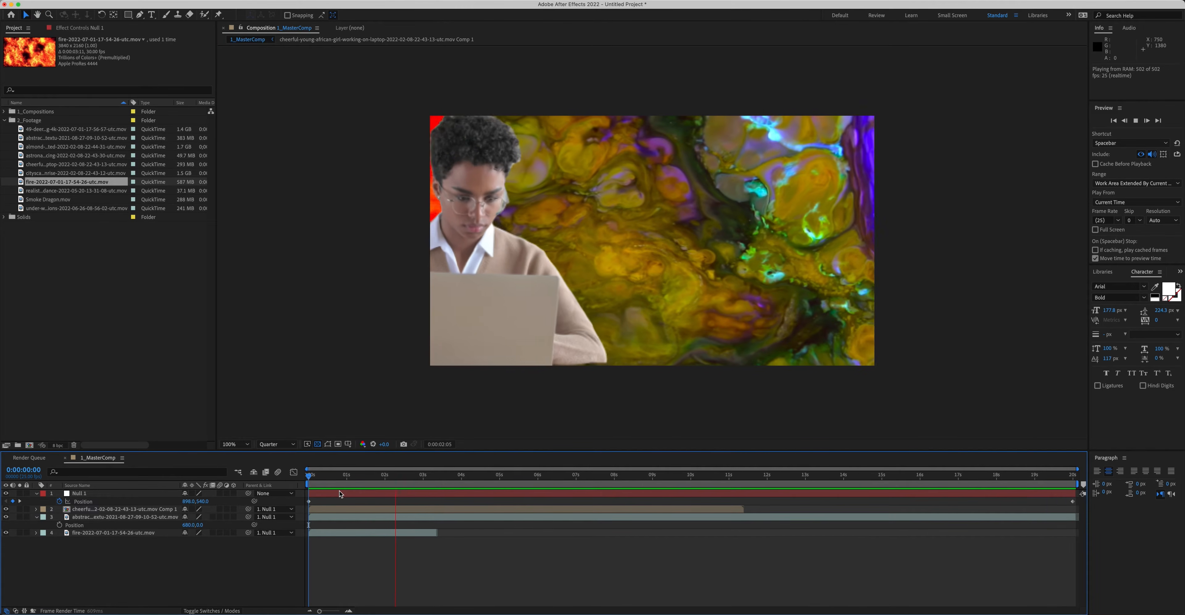
key("space")
key("space")
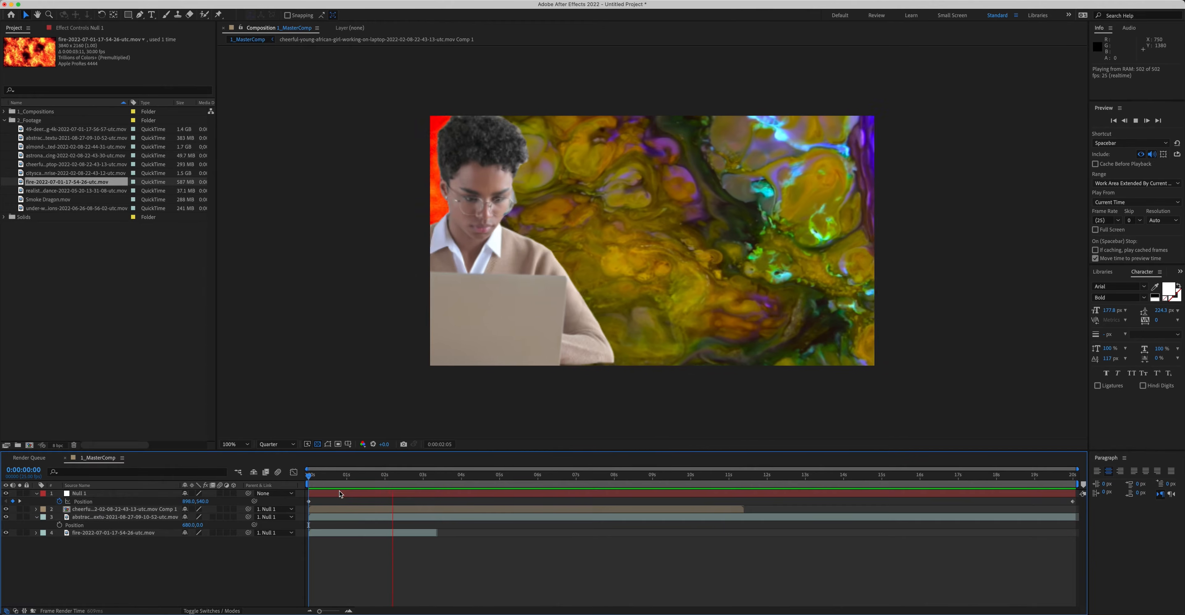
key("space")
key("space")
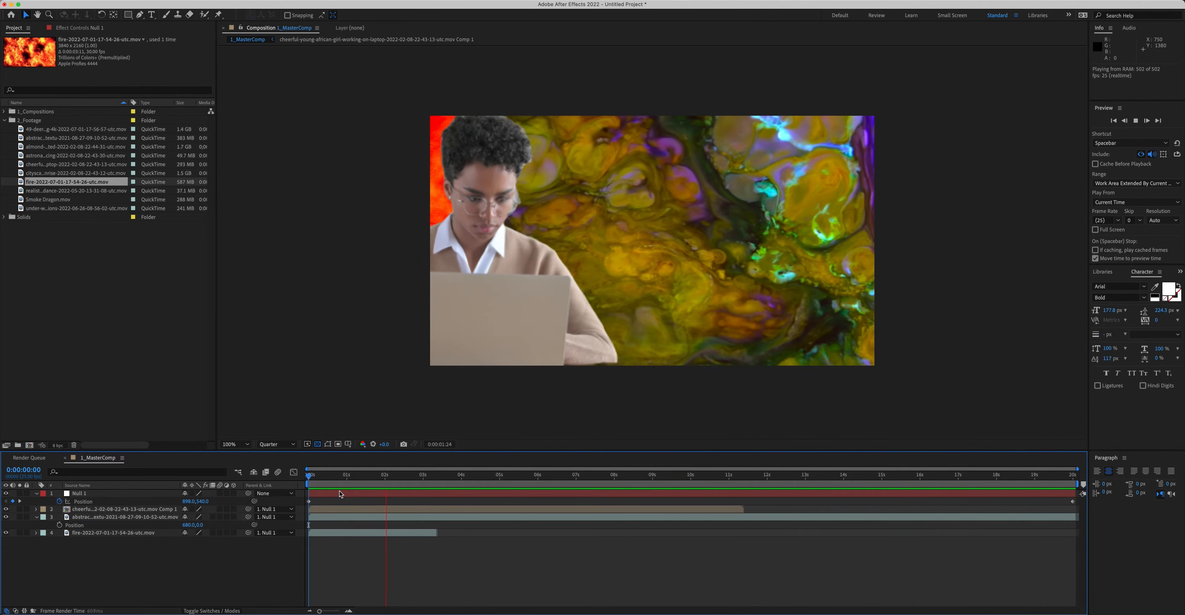
key("space")
key("space")
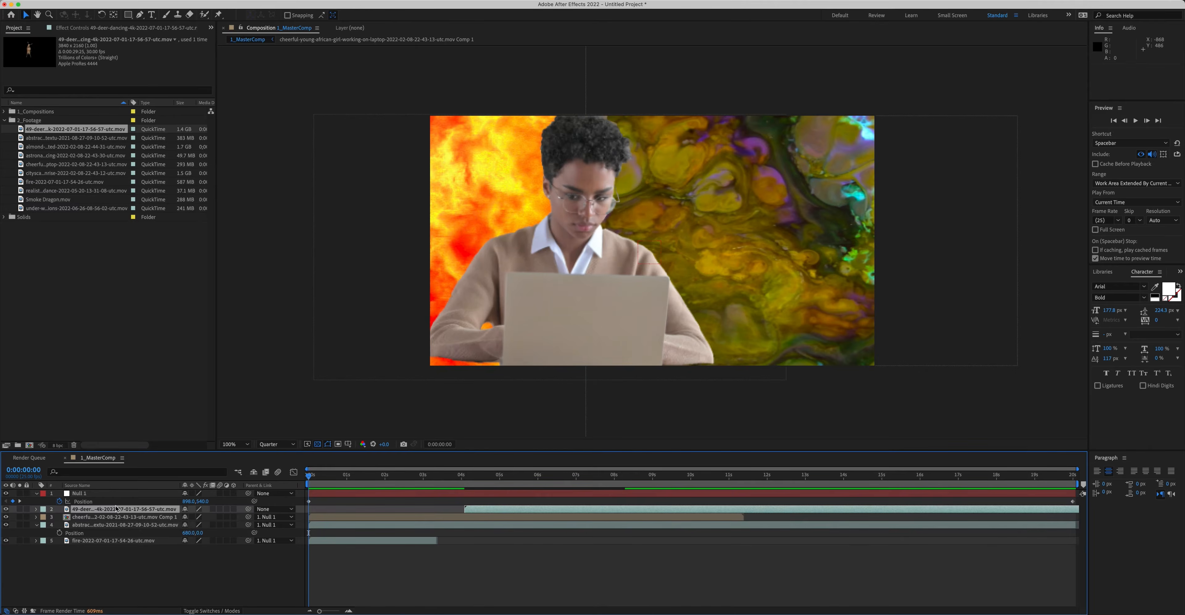
Step: Move the null layer to the bottom of the stack and show the layer list by layer names
left_click_drag(73, 493, 72, 555)
left_click(412, 595)
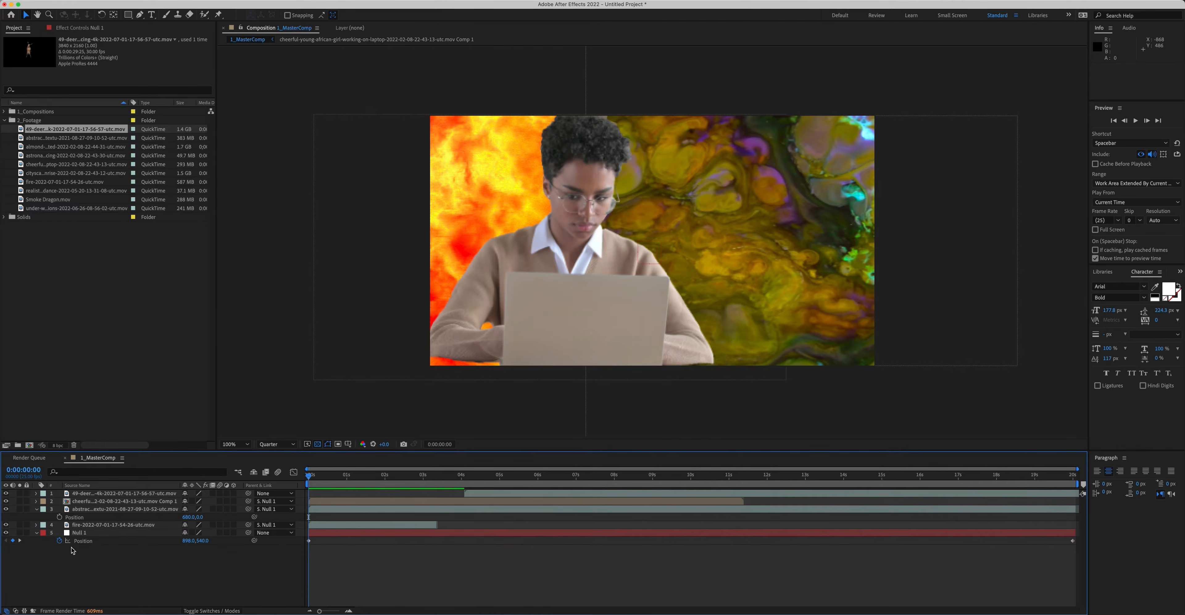
right_click(89, 524)
left_click(113, 603)
Step: Slide the deer dancing layer so it starts at the beginning of the composition
left_click_drag(535, 494, 390, 497)
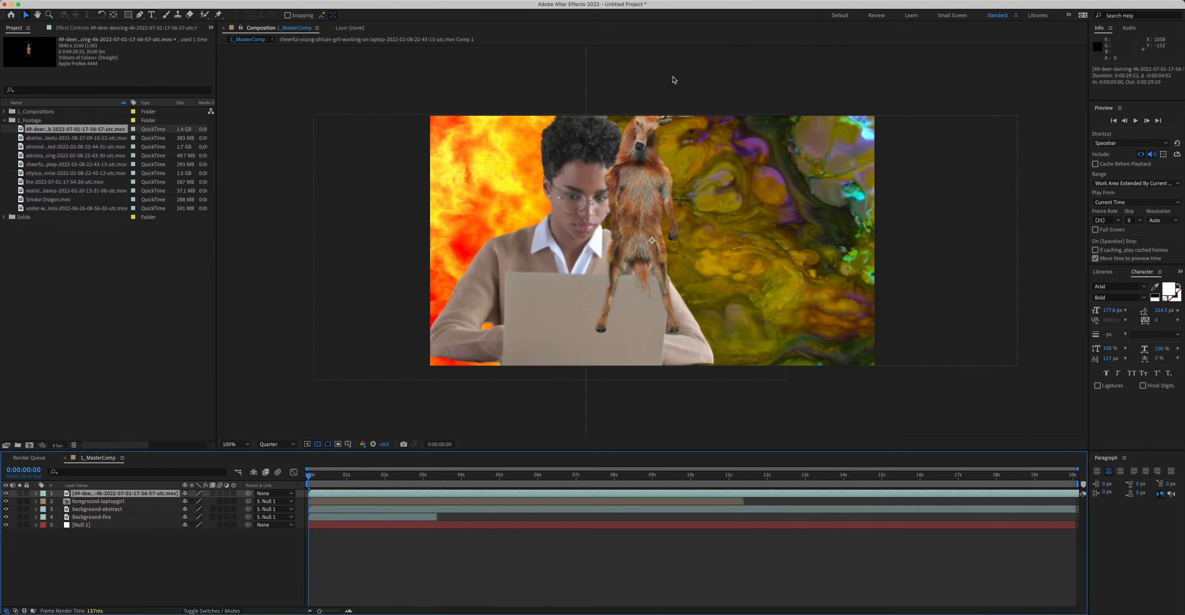
Step: Position the deer layer toward the right side of the frame and scale it to 129%
left_click_drag(637, 197, 765, 228)
mouse_move(365, 478)
left_mouse_down()
mouse_move(463, 479)
mouse_move(370, 483)
left_mouse_up()
left_click_drag(769, 264, 718, 269)
key("s")
left_click_drag(196, 501, 211, 501)
left_click_drag(710, 279, 735, 302)
left_click_drag(197, 506, 101, 536)
Step: Draw a four-point mask with the Pen tool on the abstract background layer, edging diagonally beside the deer
left_click(123, 517)
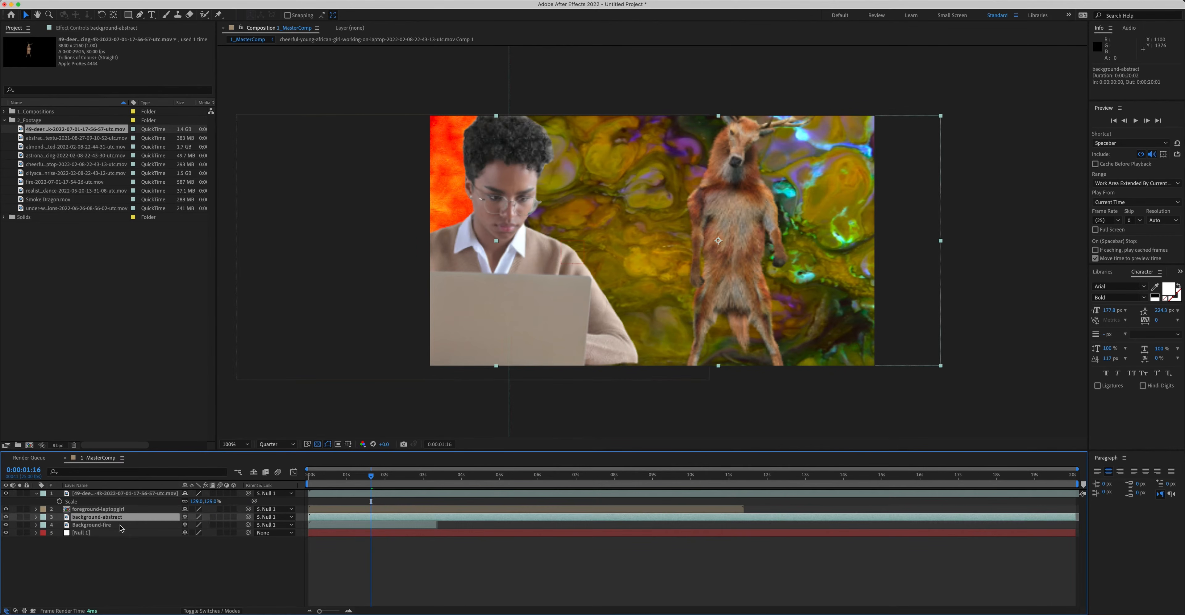
left_click(140, 14)
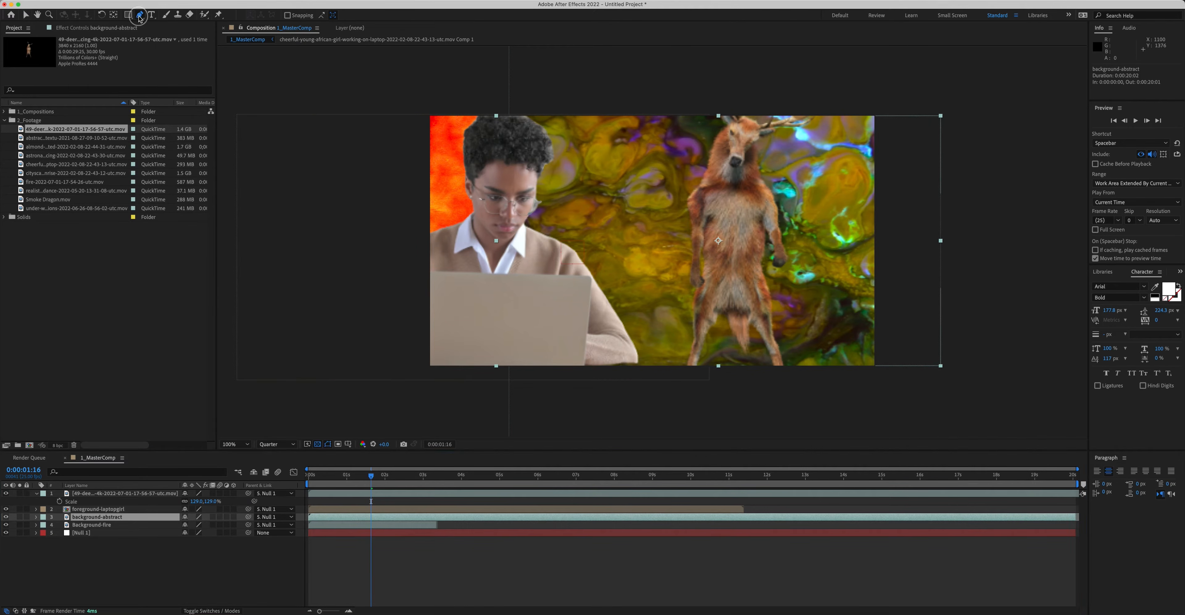
left_click(502, 107)
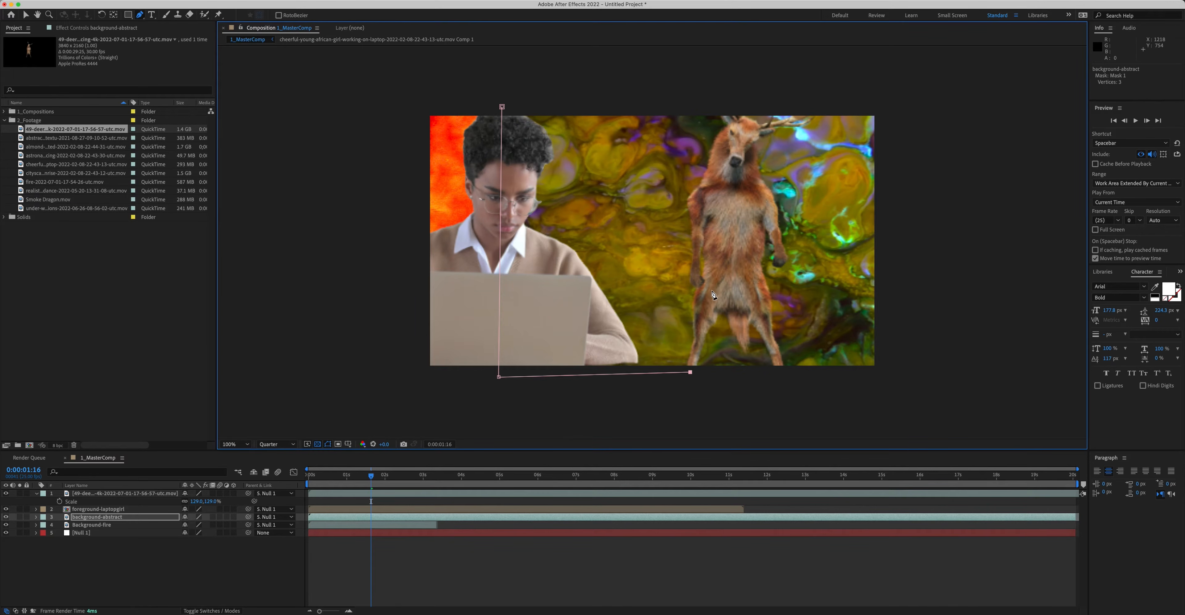
left_click(502, 106)
left_click(423, 548)
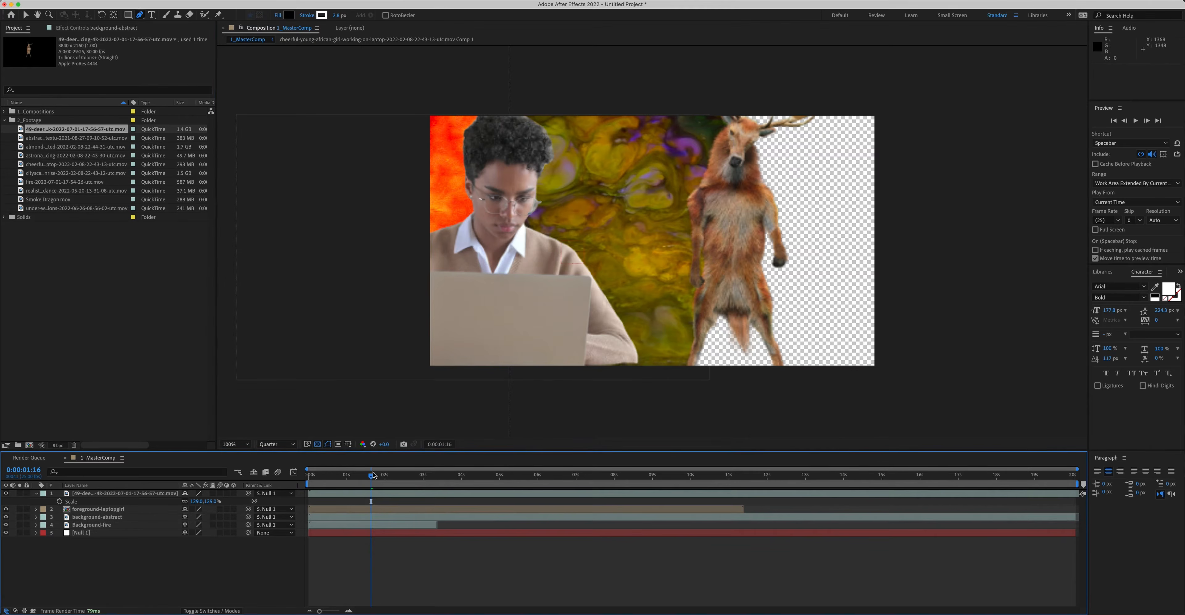
Step: Return to the start of the timeline and enable keyframing for the mask's Mask Path
left_click_drag(372, 474, 346, 472)
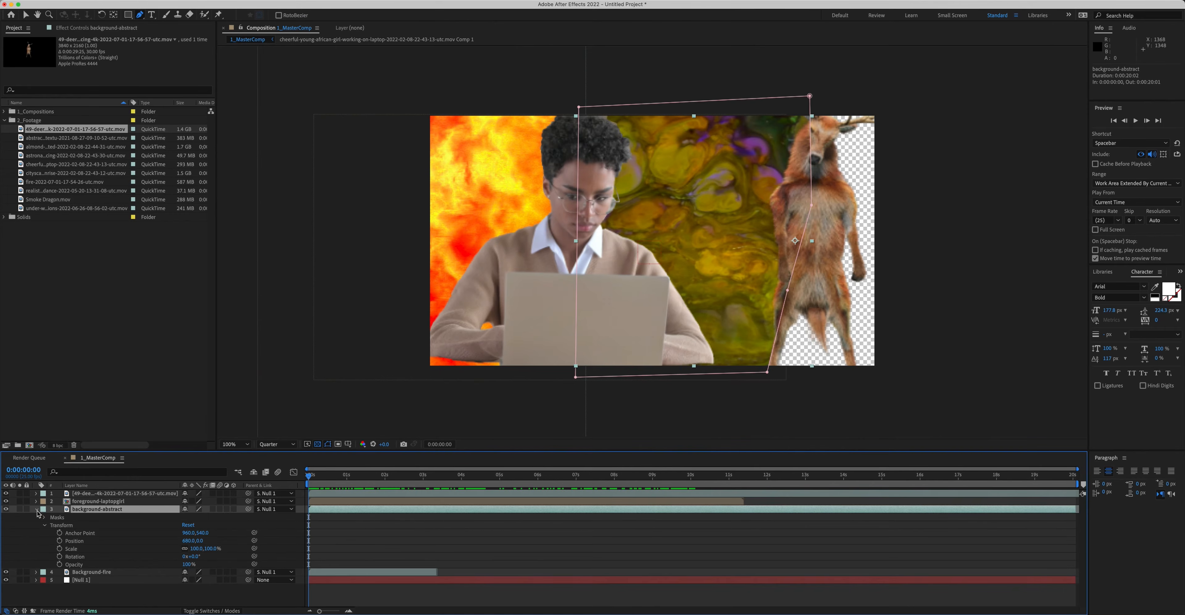
left_click(44, 518)
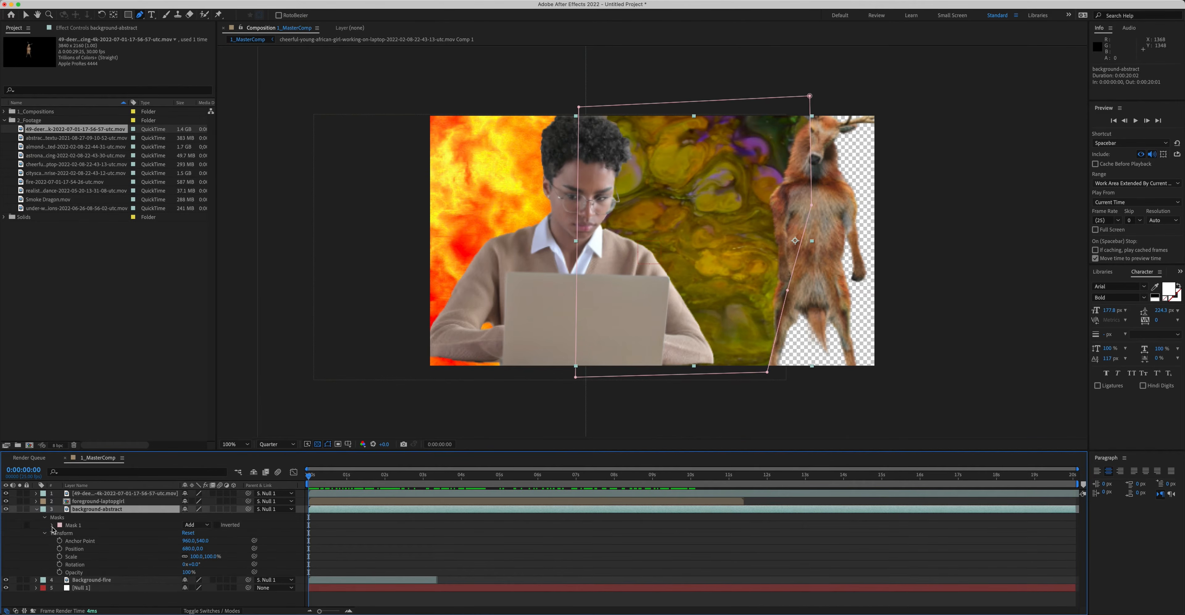
left_click(53, 525)
left_click(85, 534)
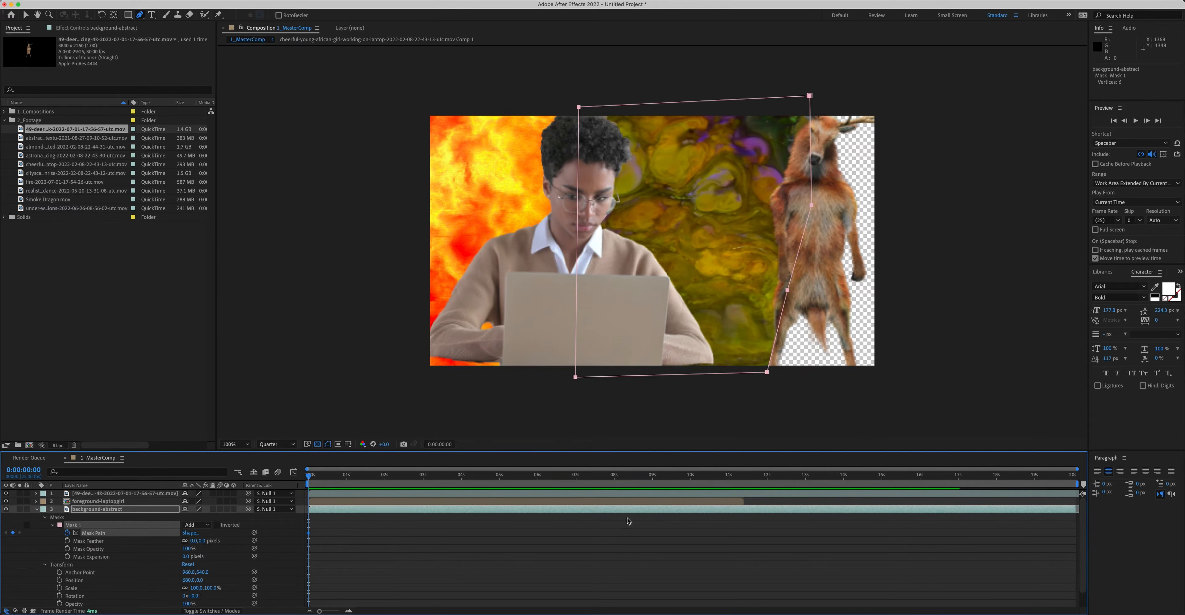
Step: Advance one frame and adjust the mask's lower-right vertex to follow the deer
key("super+Right")
key("super+z")
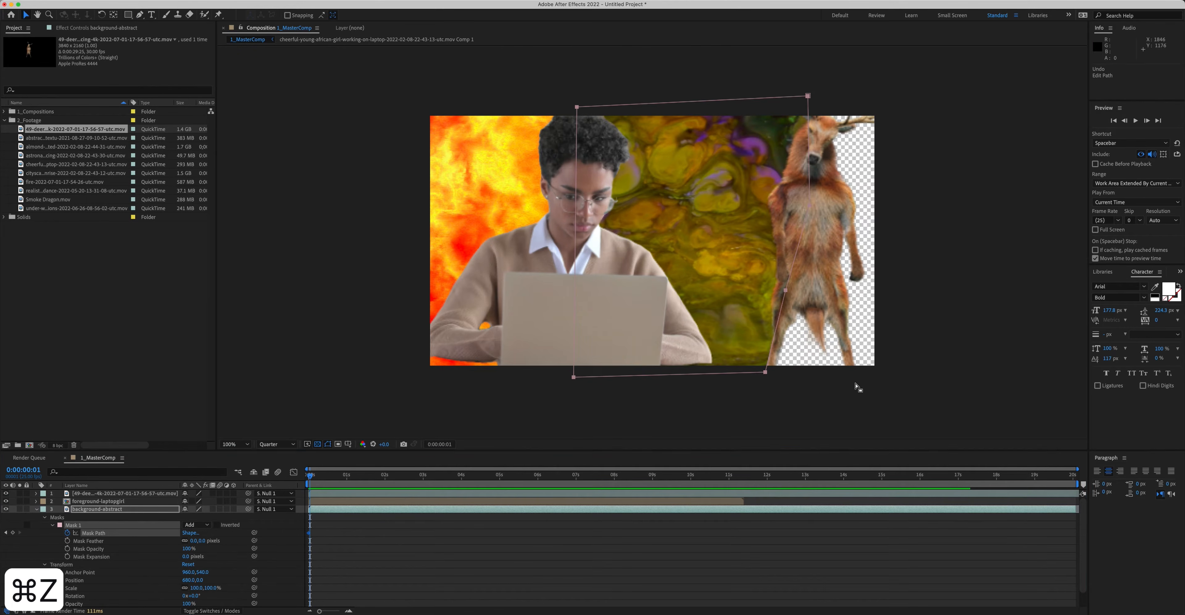
key("v")
left_click_drag(765, 373, 769, 373)
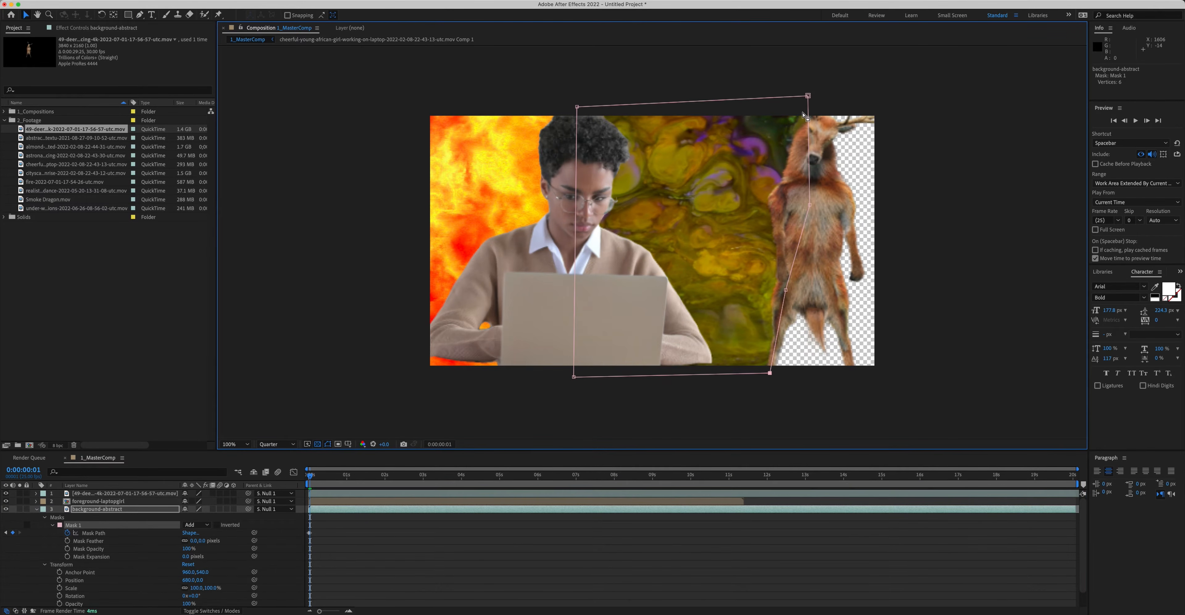
Step: Step forward several frames and move the lower-right mask vertex to track the deer's edge
key("super+Right")
key("super+Right")
key("super+Right")
key("super+Right")
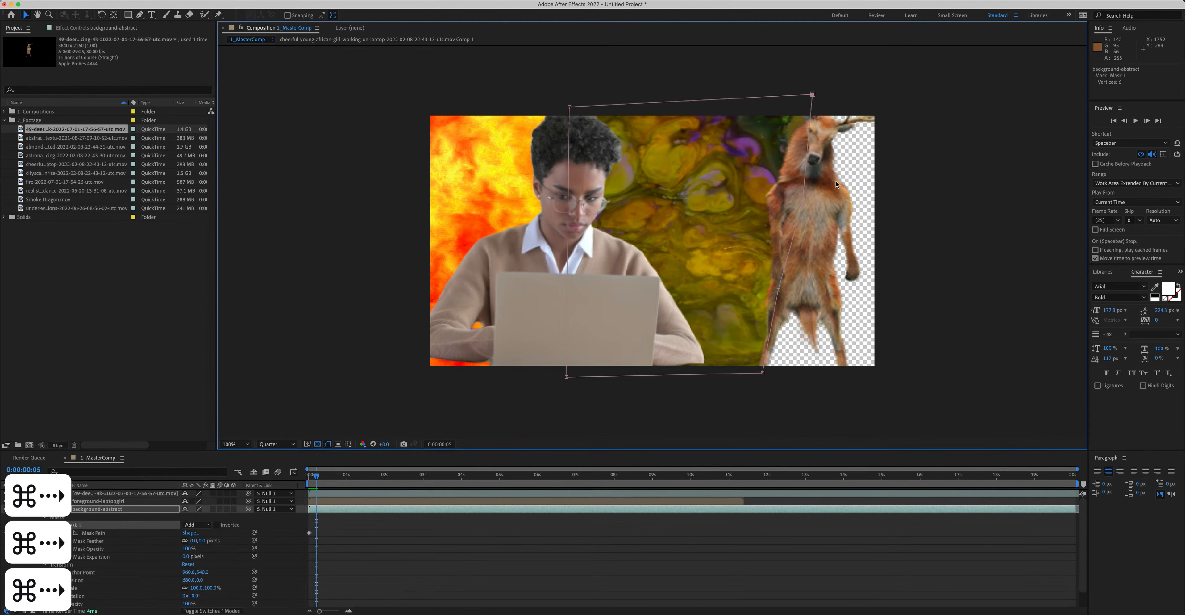
key("super+Right")
key("super+Right")
key("super+Right")
key("super+Right")
key("super+Right")
key("super+Right")
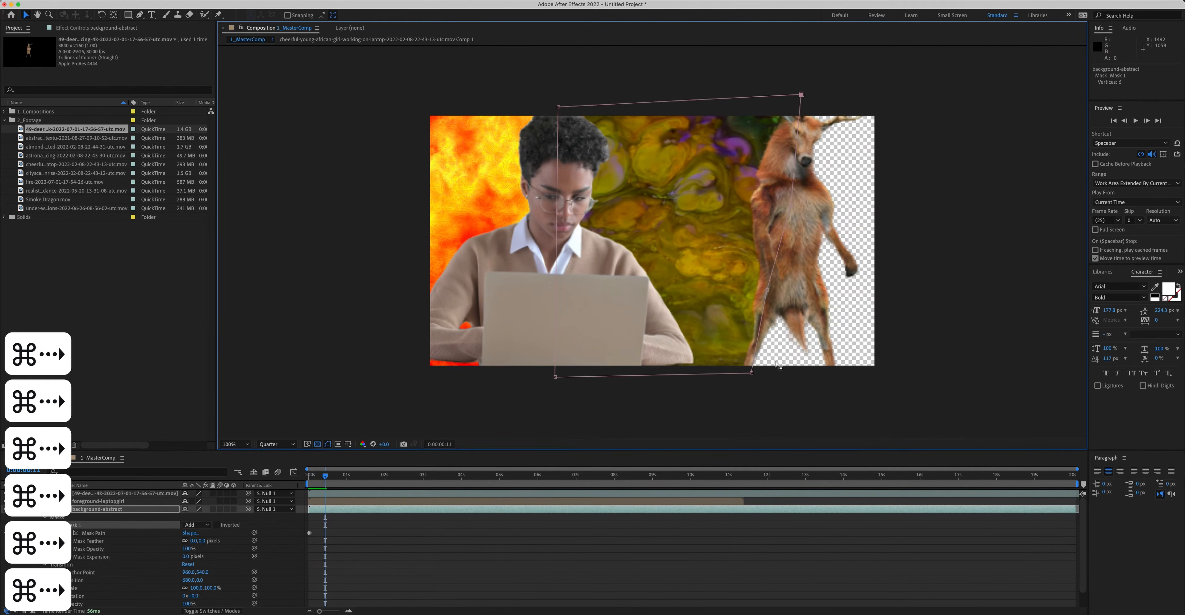
left_click_drag(751, 373, 748, 372)
Step: Advance more frames, reposition the mask's top-right vertex to follow the deer, and preview the animation
key("super+Right")
key("super+Right")
key("super+Right")
key("super+Right")
key("super+Right")
key("super+Right")
key("super+Right")
key("super+Right")
key("super+Right")
key("super+Right")
key("super+Right")
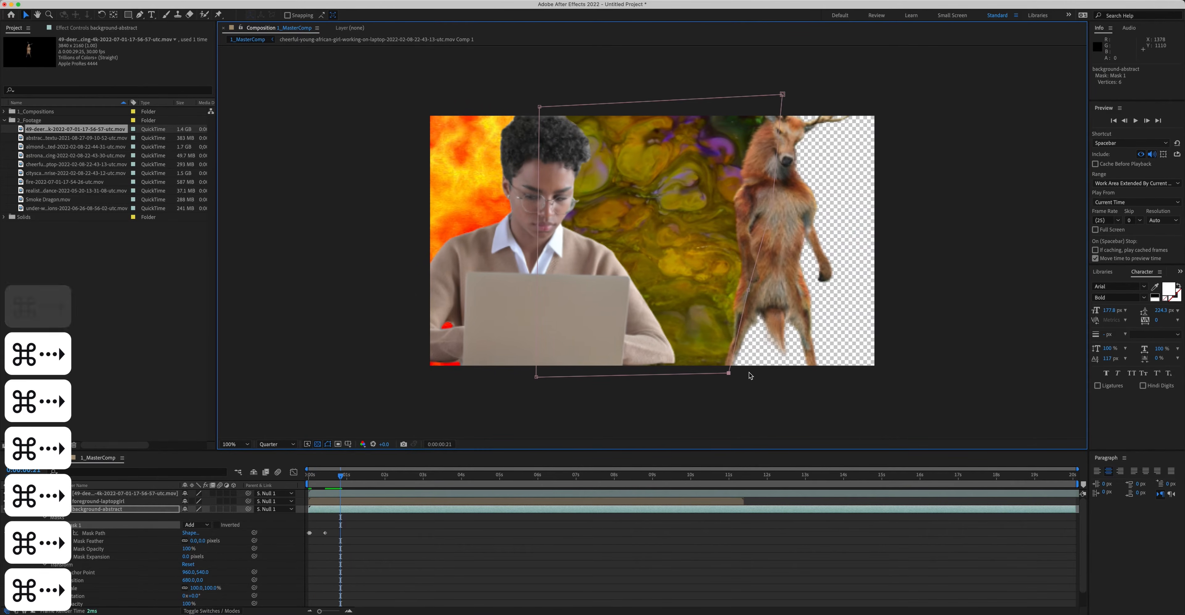
key("super+Right")
key("super+Right")
key("super+Right")
key("super+Right")
key("super+Right")
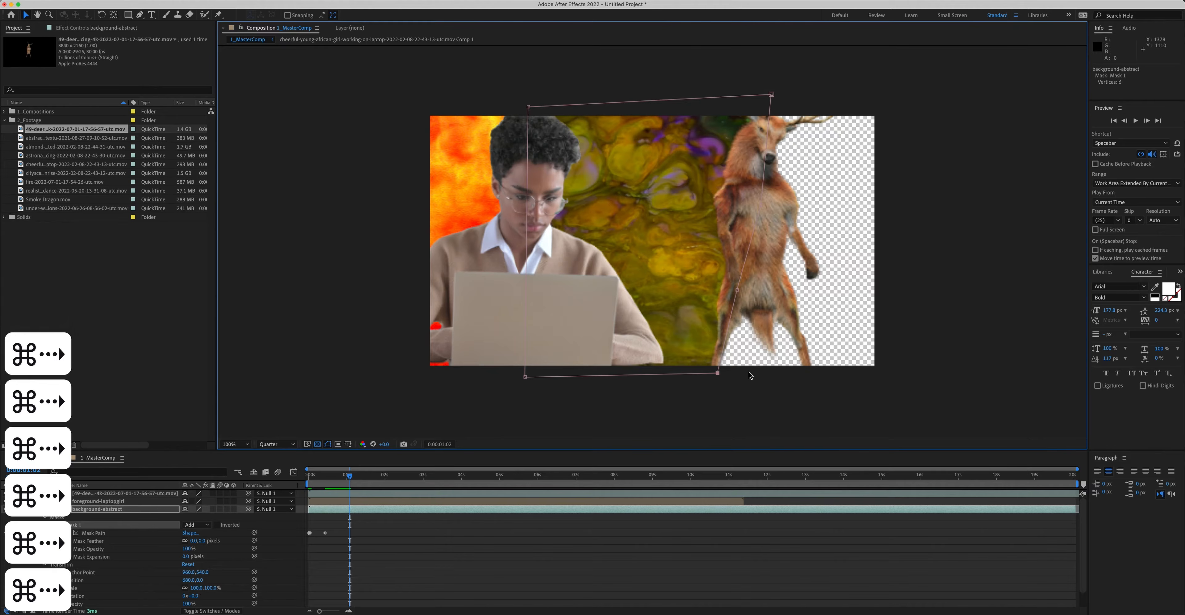
key("super+Right")
key("super+Right")
left_click_drag(771, 94, 742, 98)
key("space")
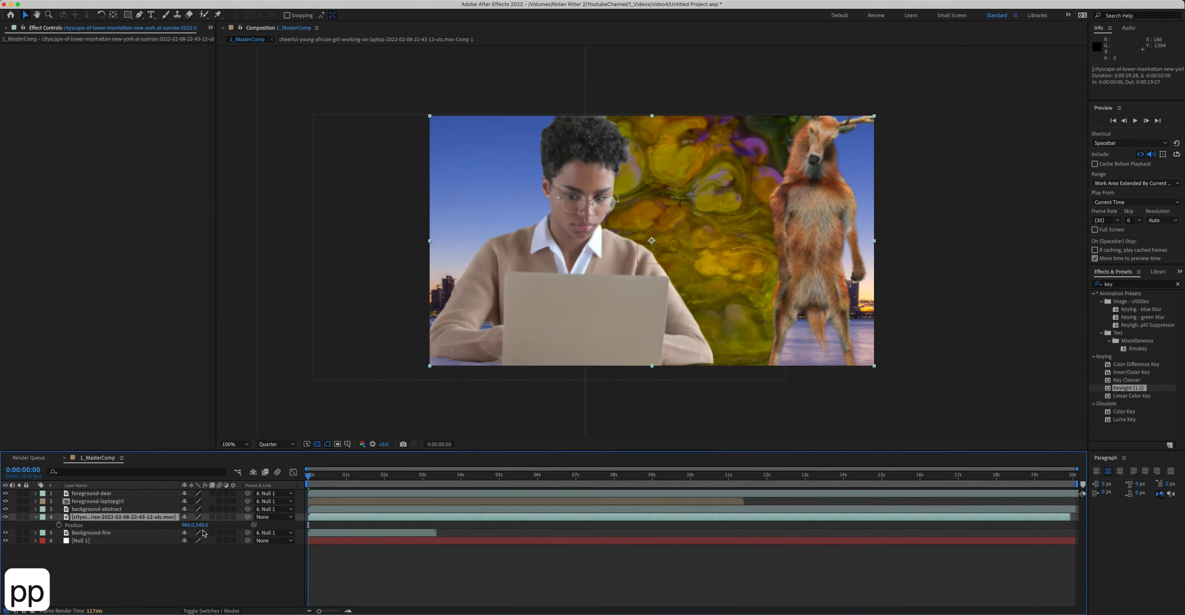
Step: Set the cityscape layer's position to 2400, 540, parent it to the null, and preview
key("p")
left_click_drag(190, 525, 874, 535)
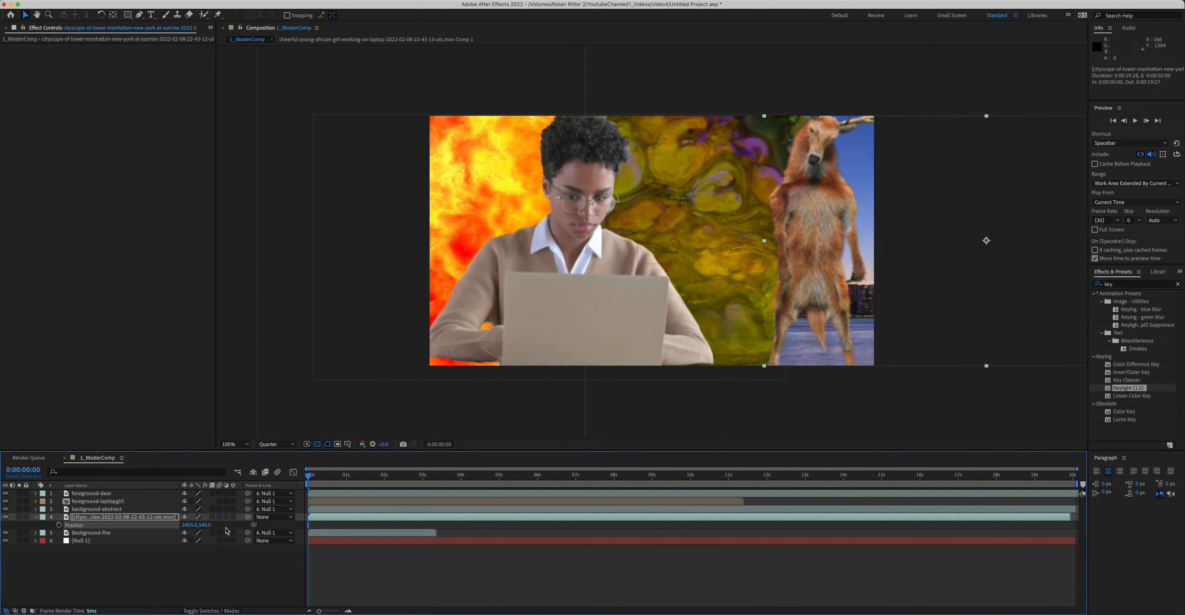
left_click_drag(247, 517, 92, 540)
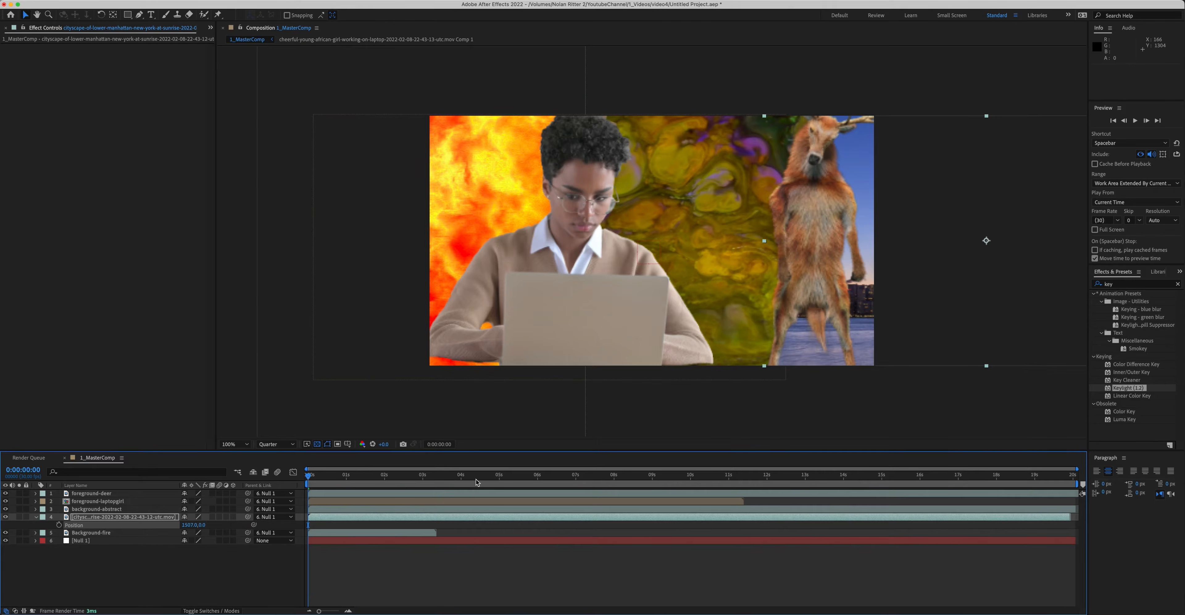
key("space")
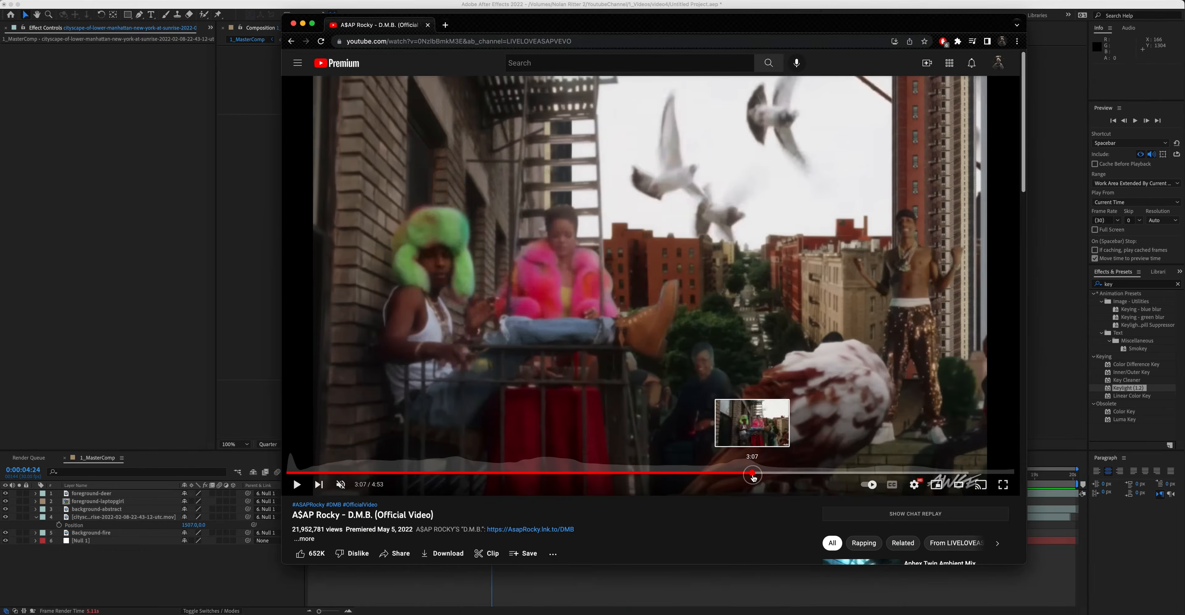
Step: Switch to the A$AP Rocky D.M.B. music video in the browser and play it from about 3:07
left_click(753, 475)
key("space")
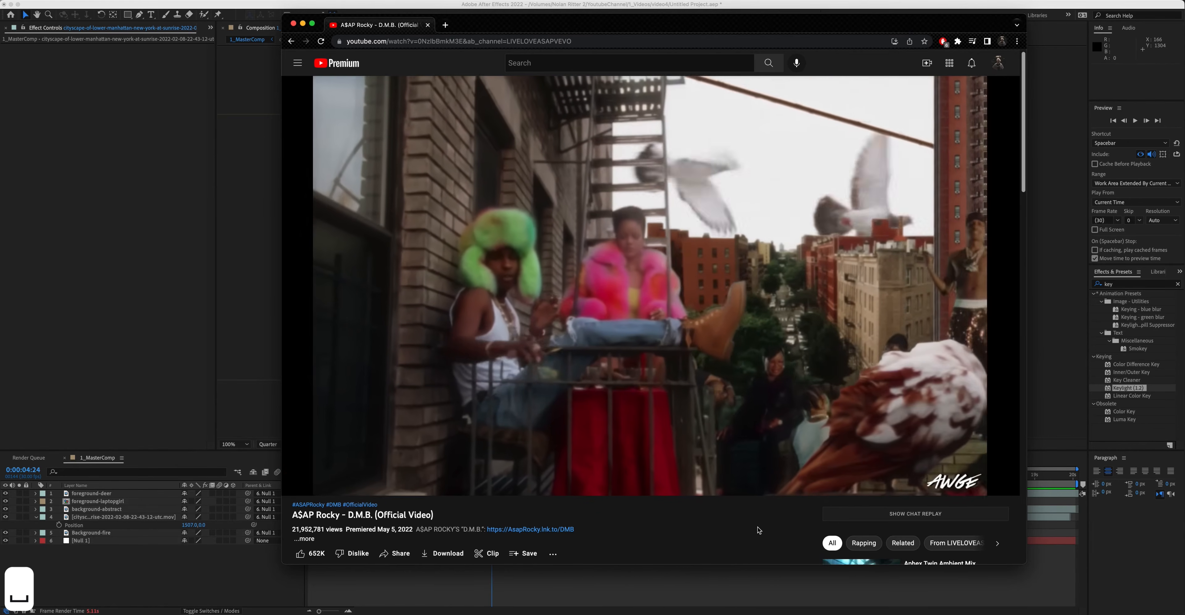
left_click(647, 440)
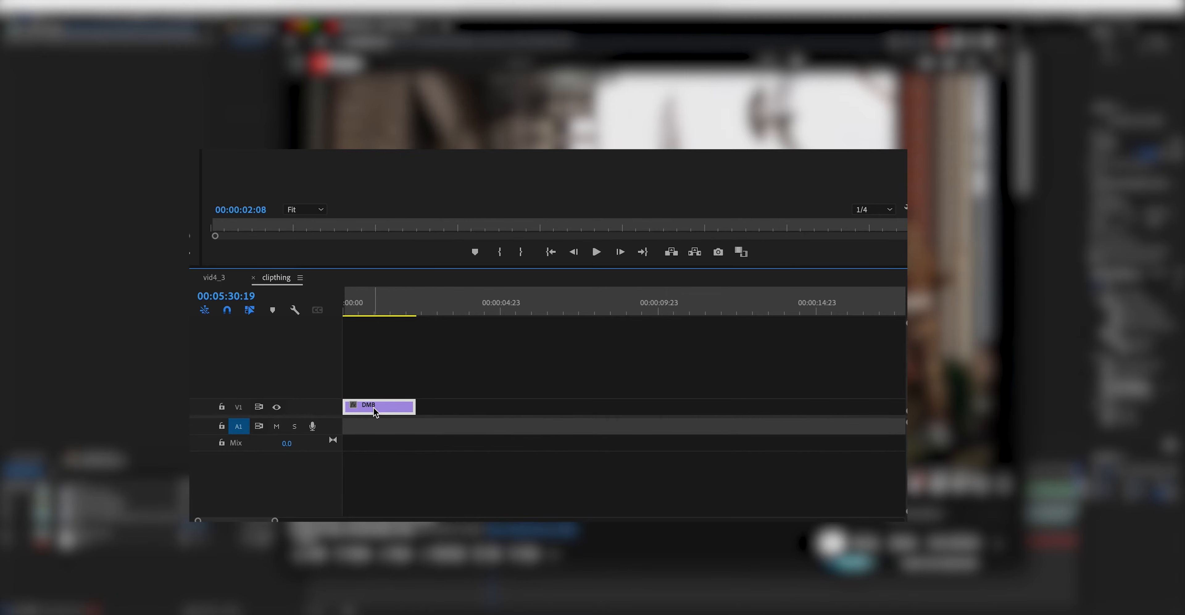
Step: Duplicate the DMB clip in the Premiere Pro timeline and reverse the copy's speed
left_click_drag(365, 406, 448, 411)
right_click(448, 410)
left_click(488, 272)
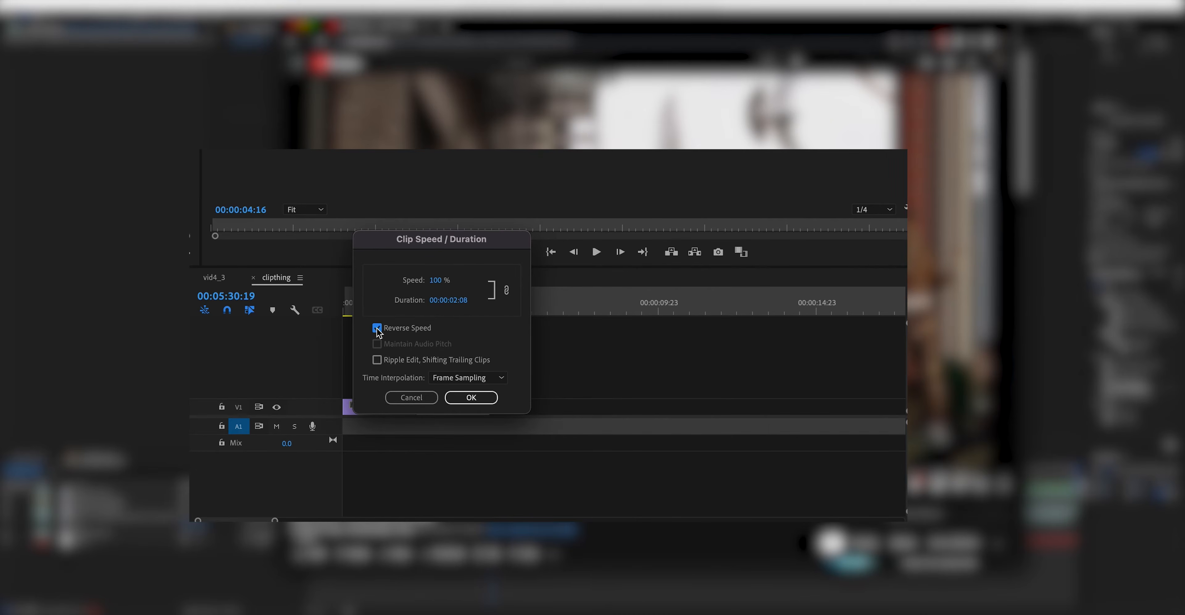
left_click(463, 397)
Step: Duplicate the forward and reversed DMB clip pair to build a four-clip back-and-forth loop
left_click_drag(460, 361, 378, 411)
left_click_drag(380, 409, 523, 411)
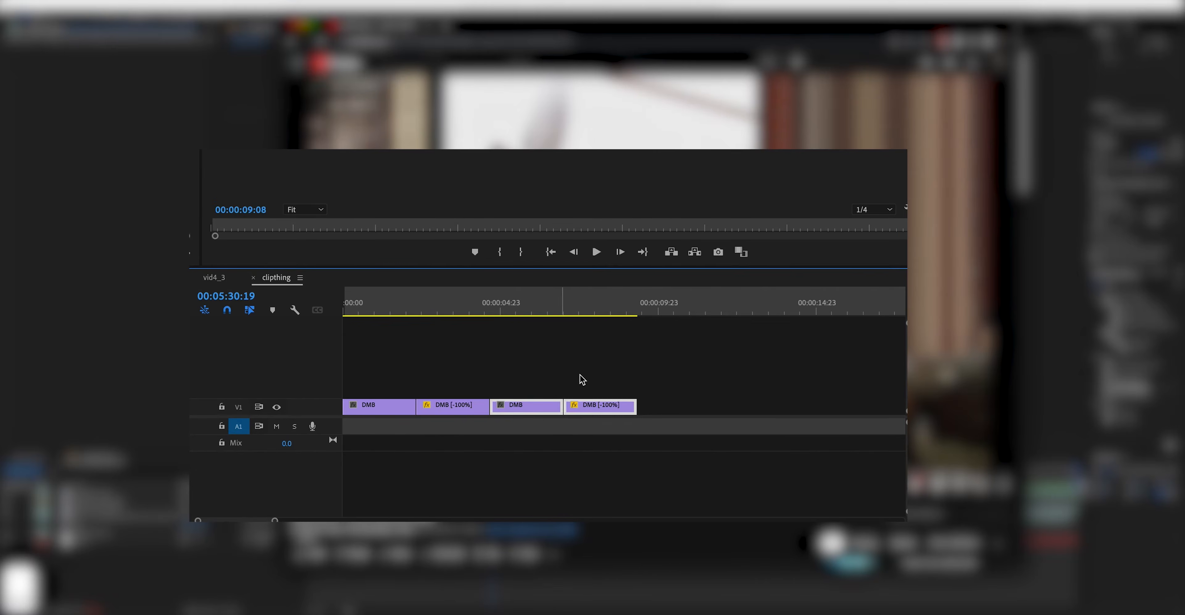
left_click(597, 374)
left_click_drag(597, 375, 681, 416)
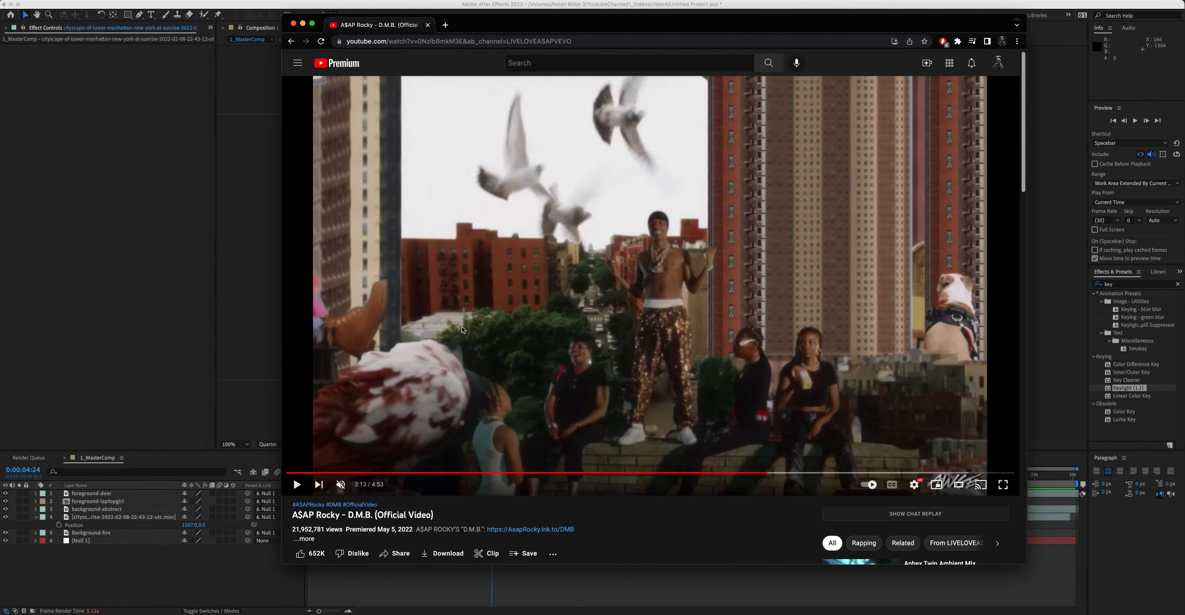
Step: Play, pause and step through the music video to review its footage
key("space")
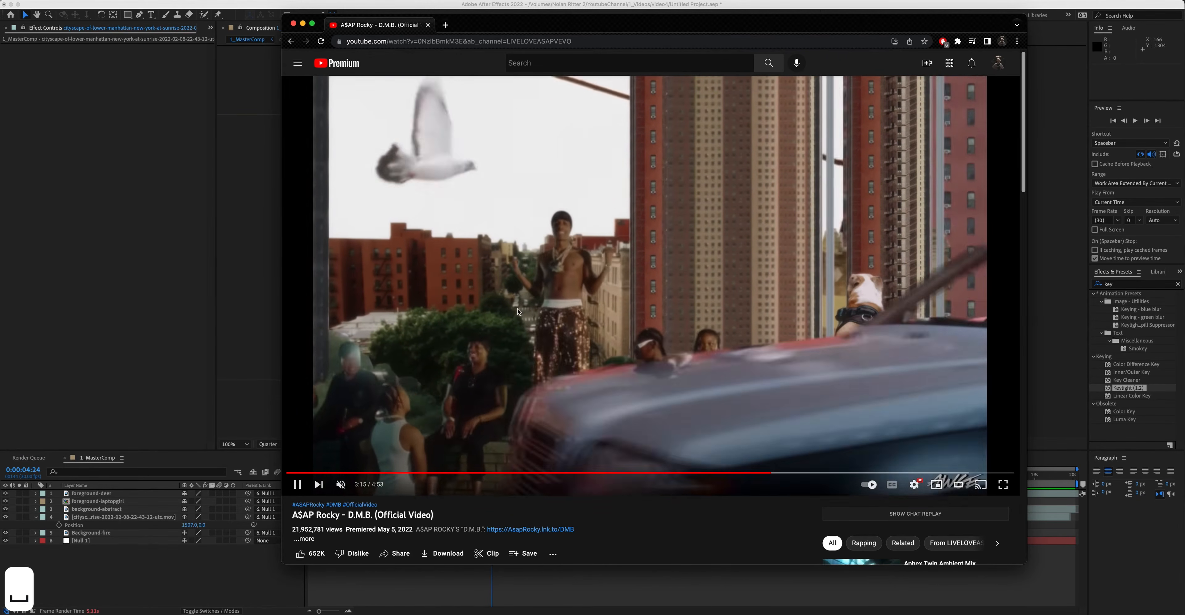
key("space")
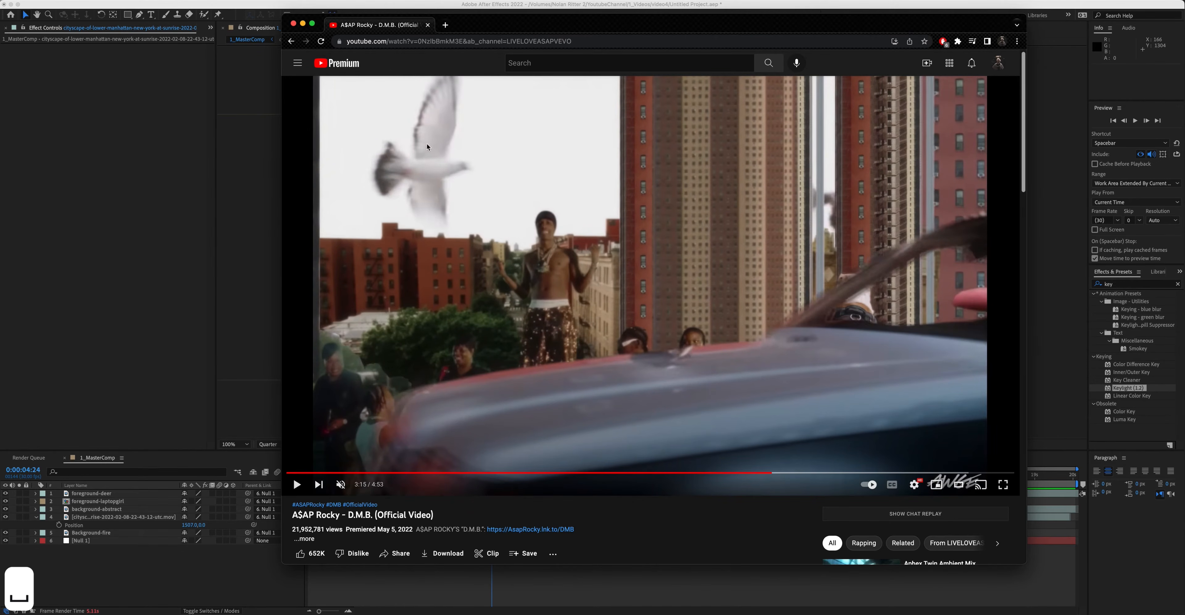
key("space")
key("space")
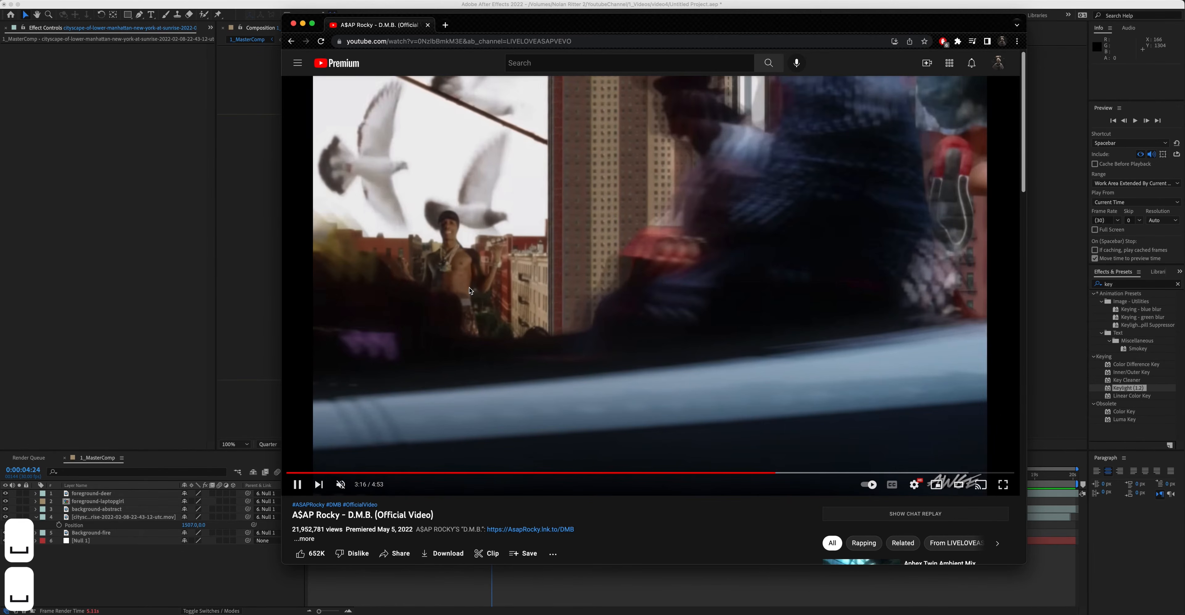
key("space")
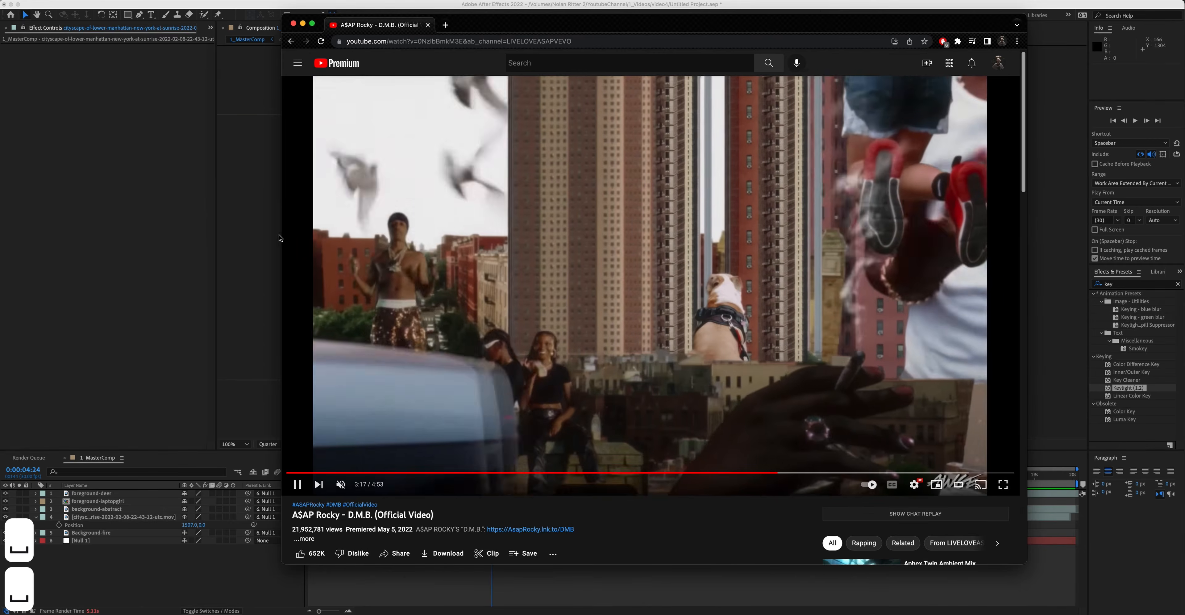
key("space")
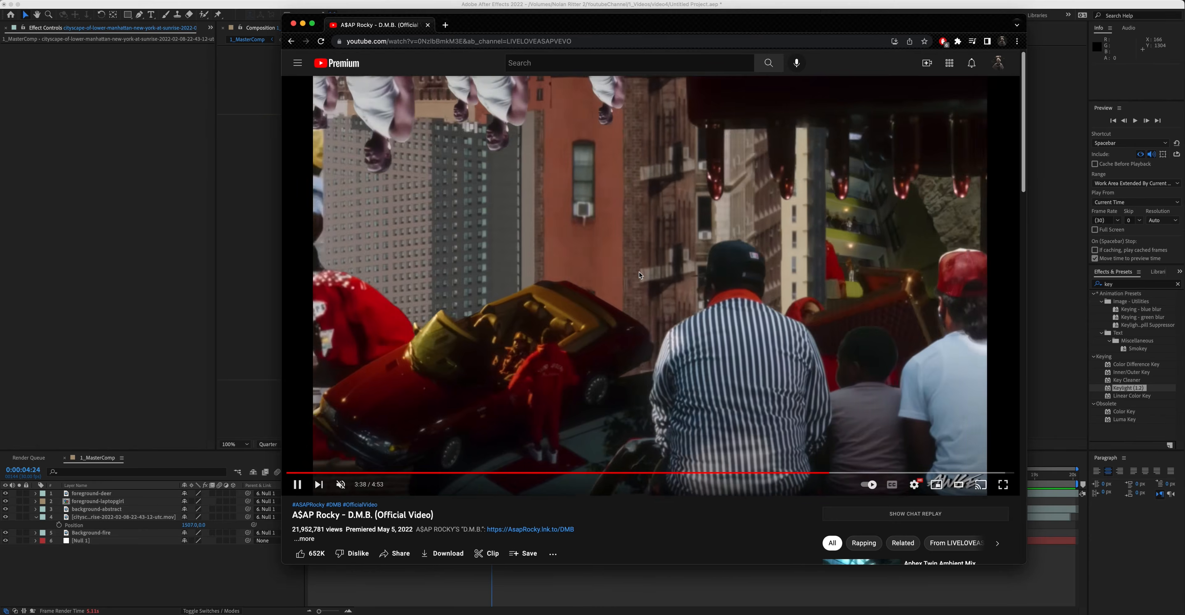
key("space")
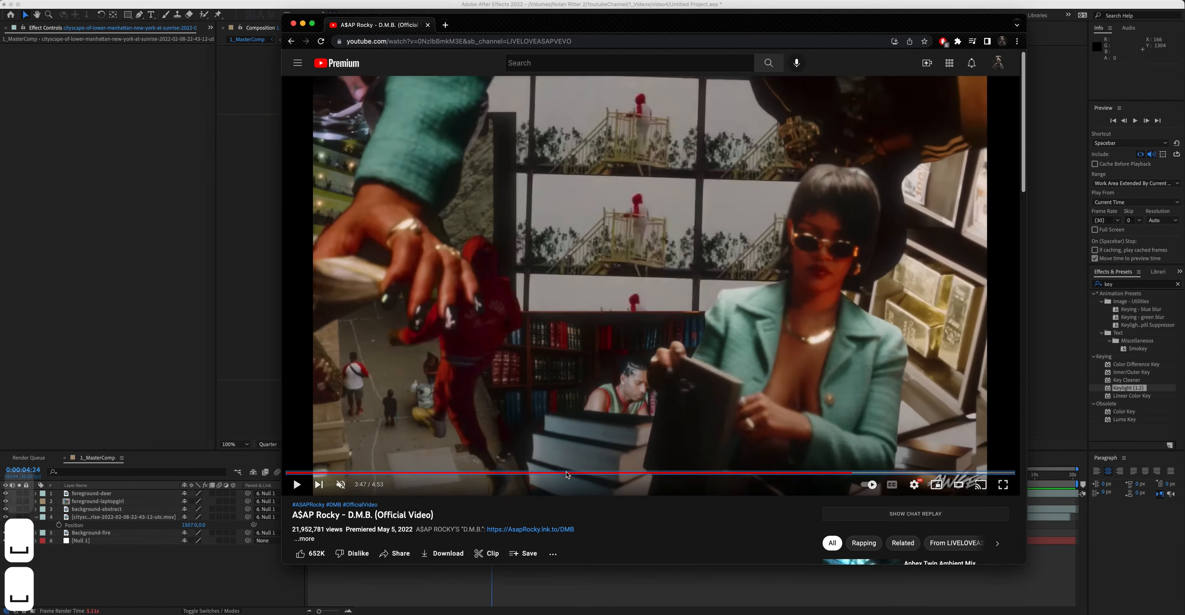
key("space")
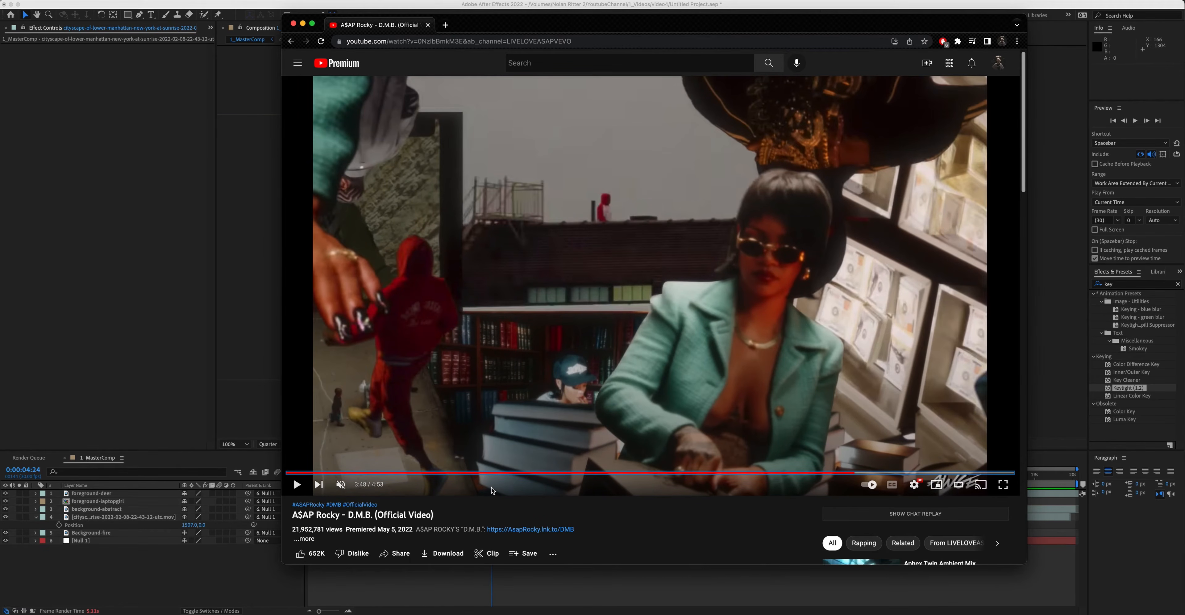
key("space")
key("space")
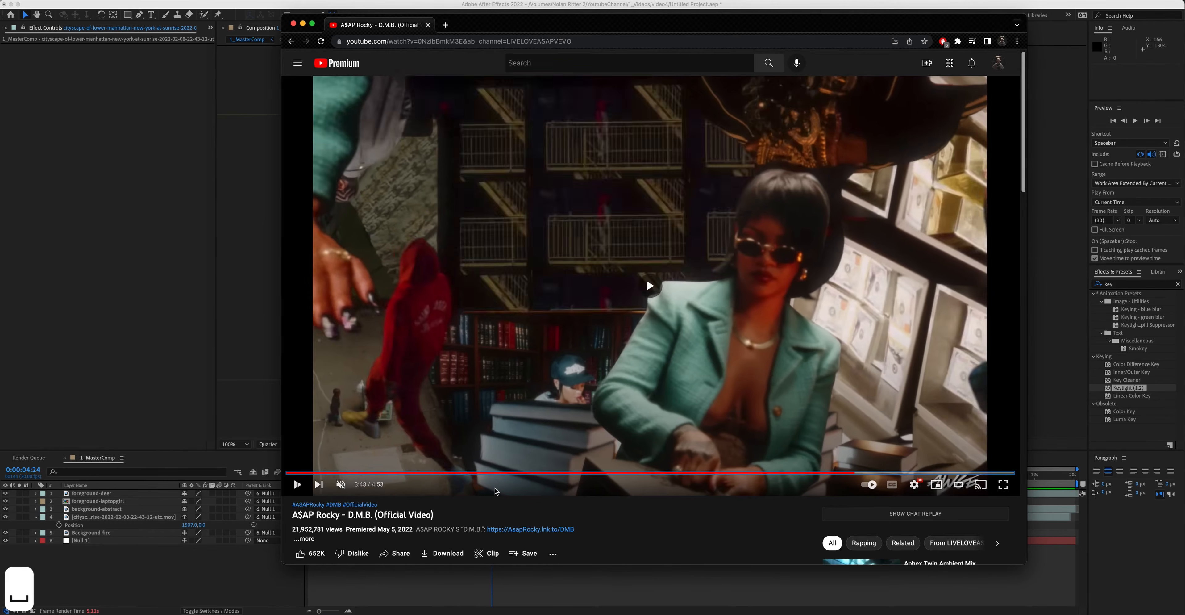
key("space")
key("space")
key("space")
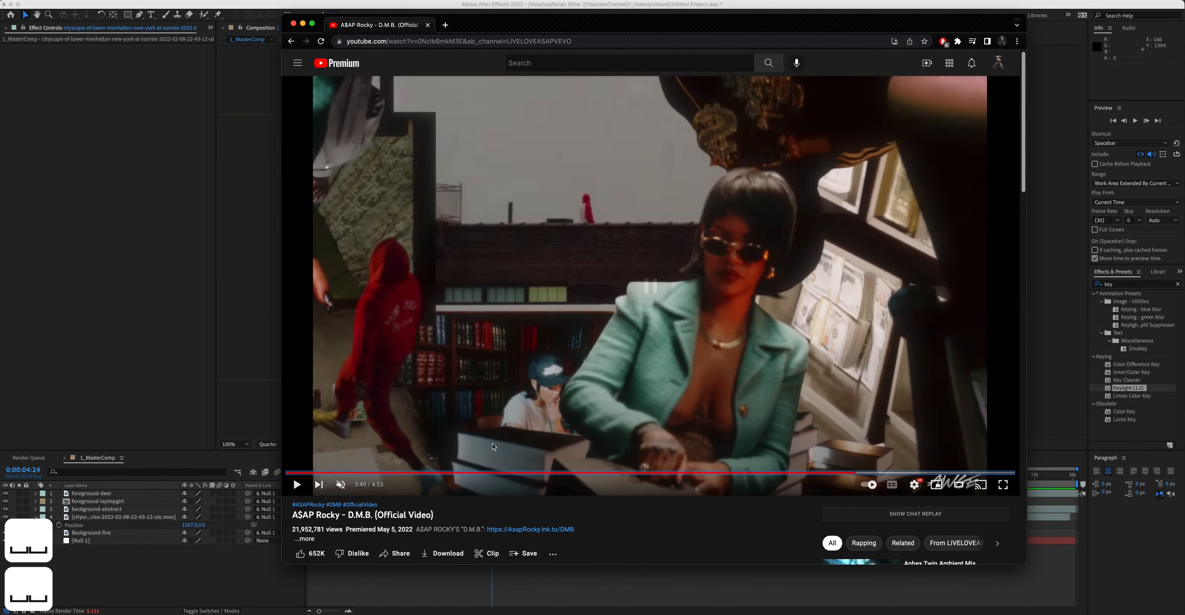
key("space")
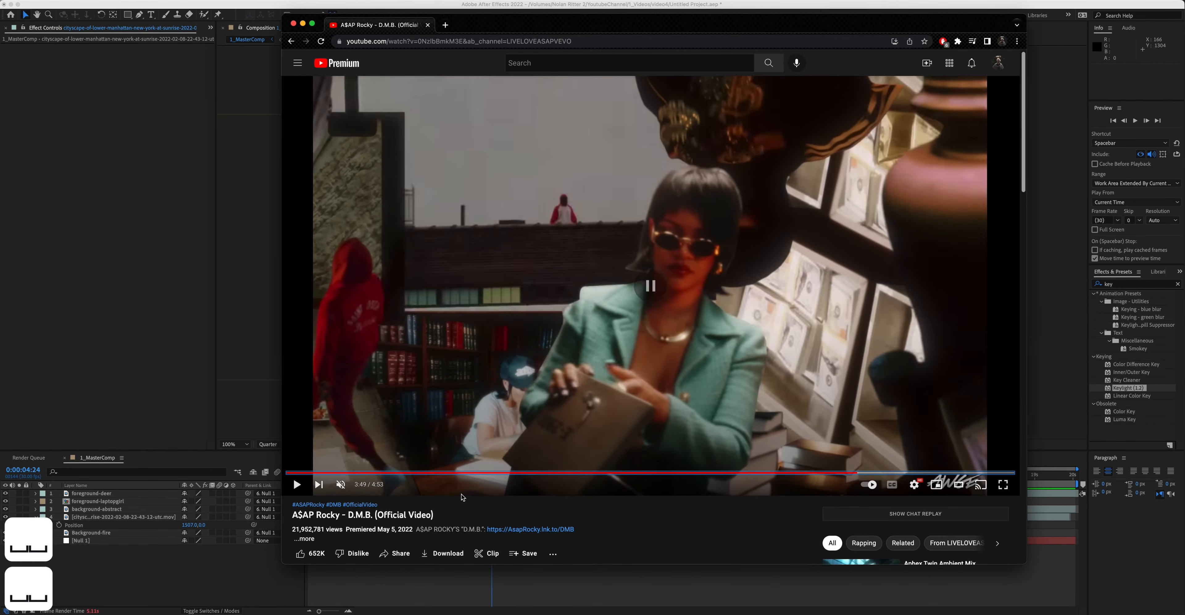
key("space")
key("space")
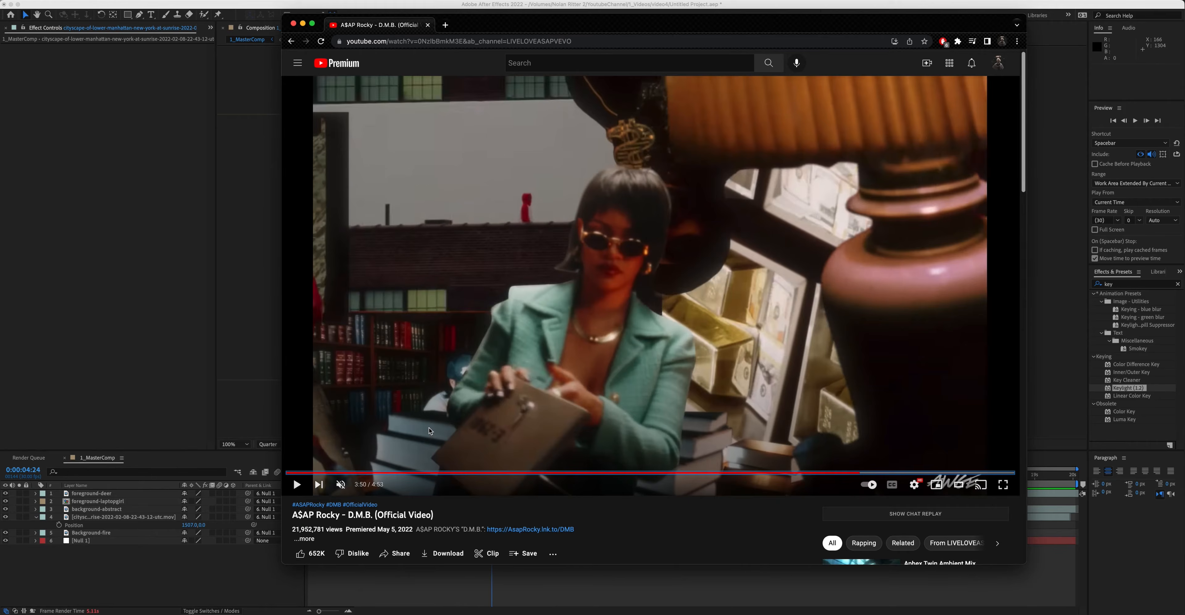
key("space")
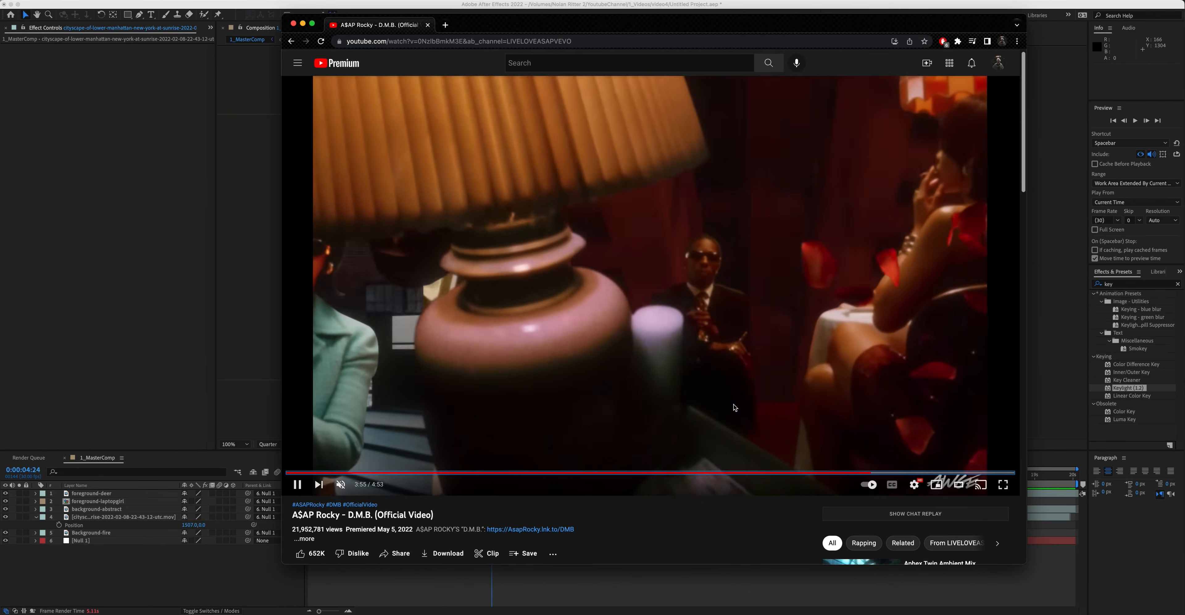
key("space")
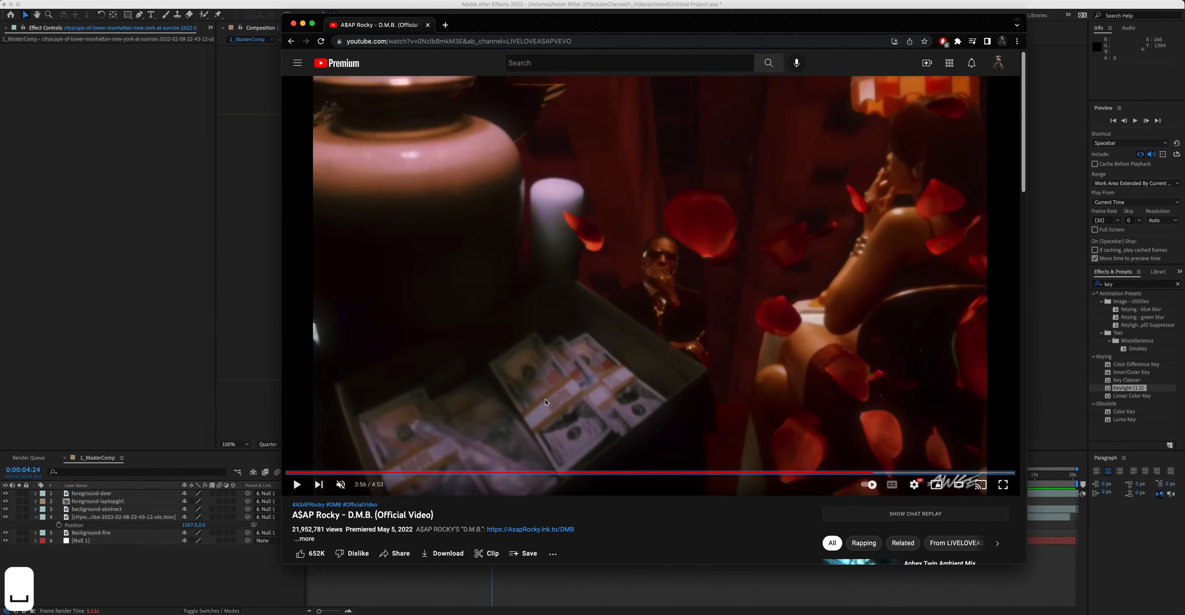
key("space")
key("Left")
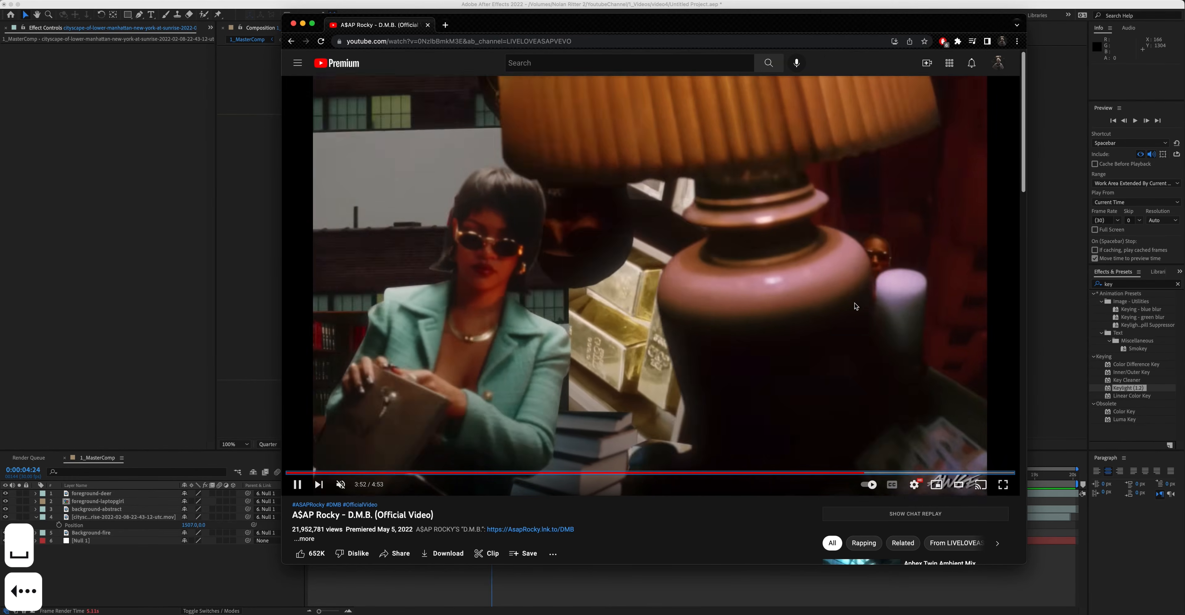
Step: Keep playing and pausing the D.M.B. music video to study the lamp and rose-petal shots
key("space")
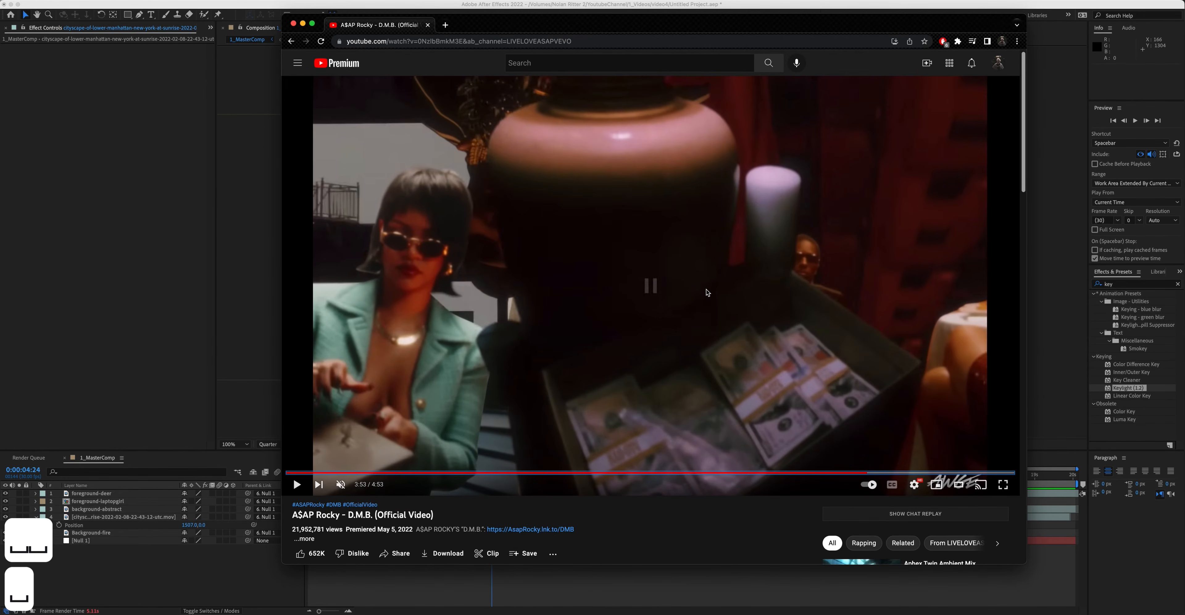
key("space")
key("space")
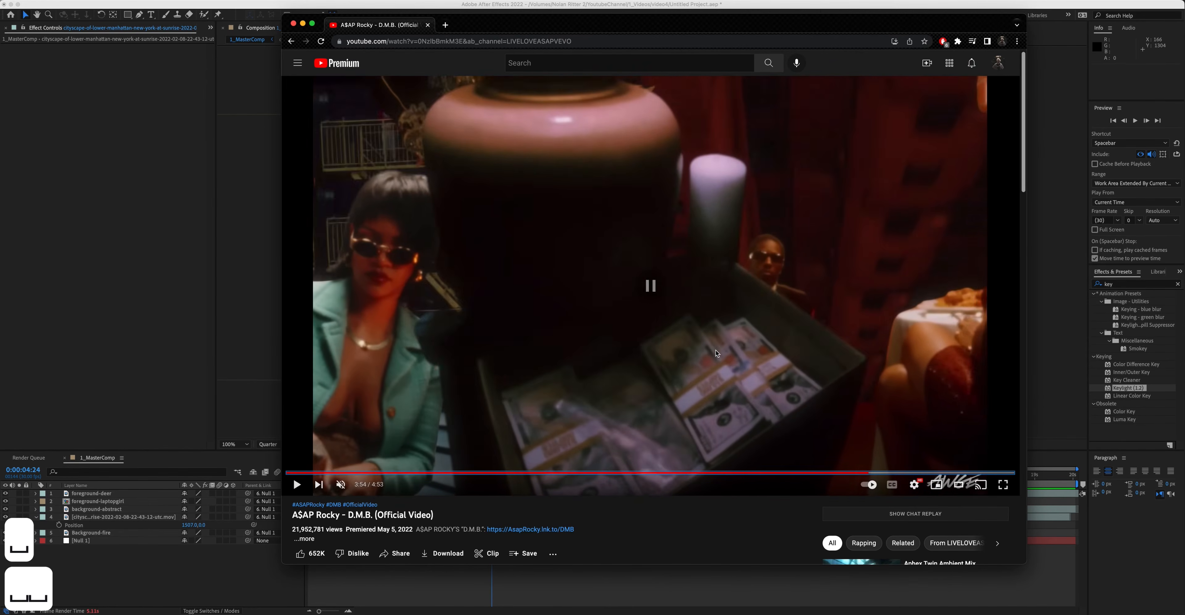
key("space")
key("space")
key("space")
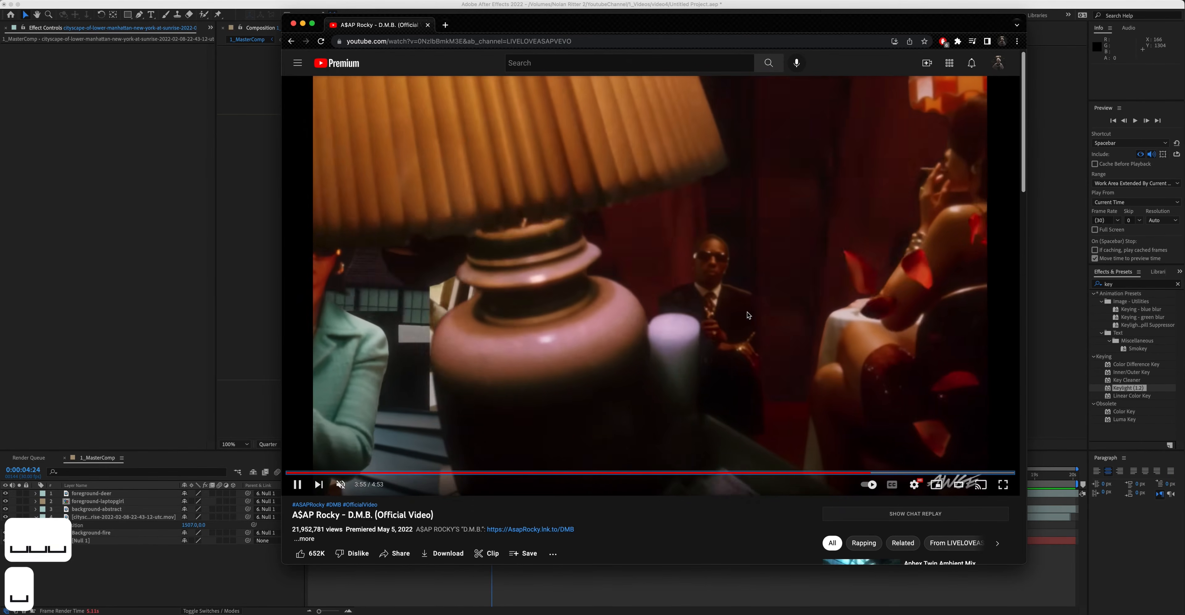
key("space")
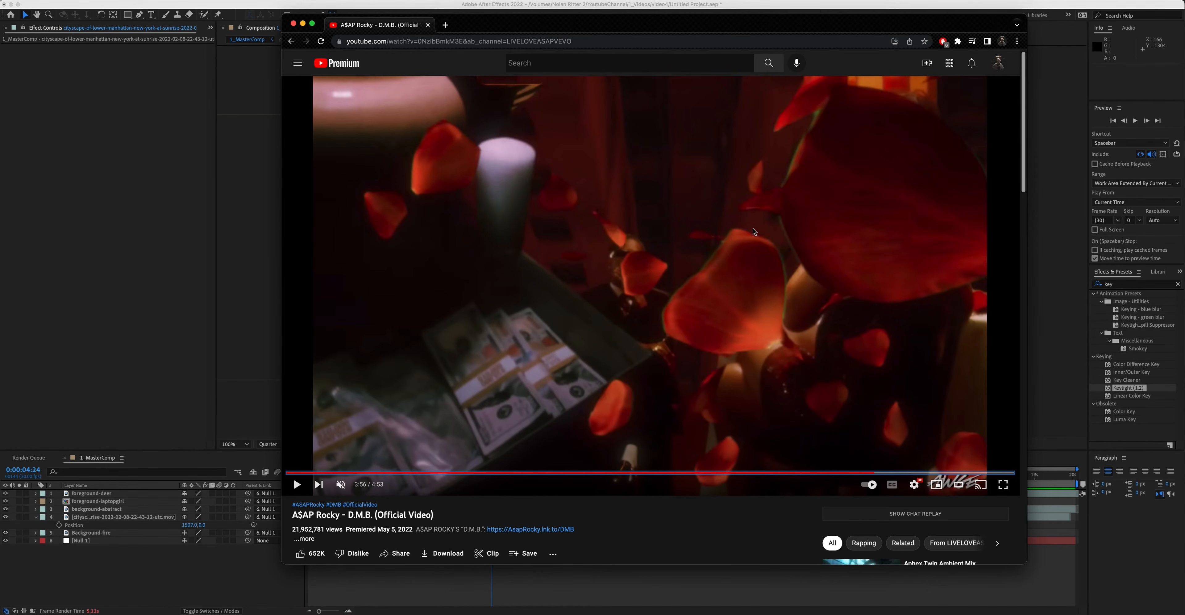
key("space")
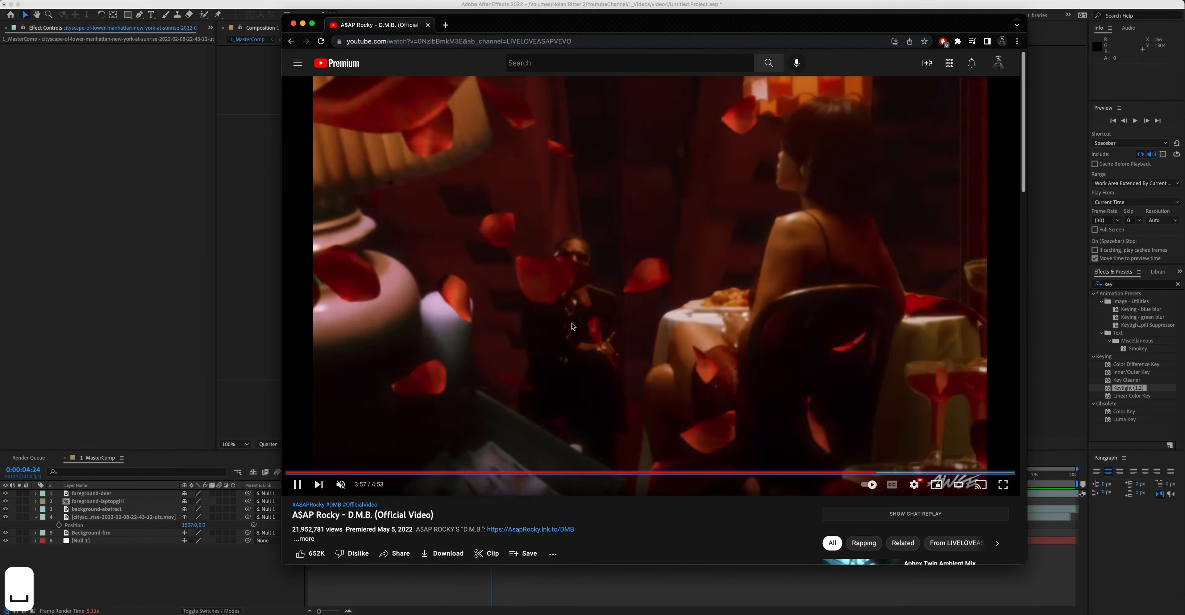
key("space")
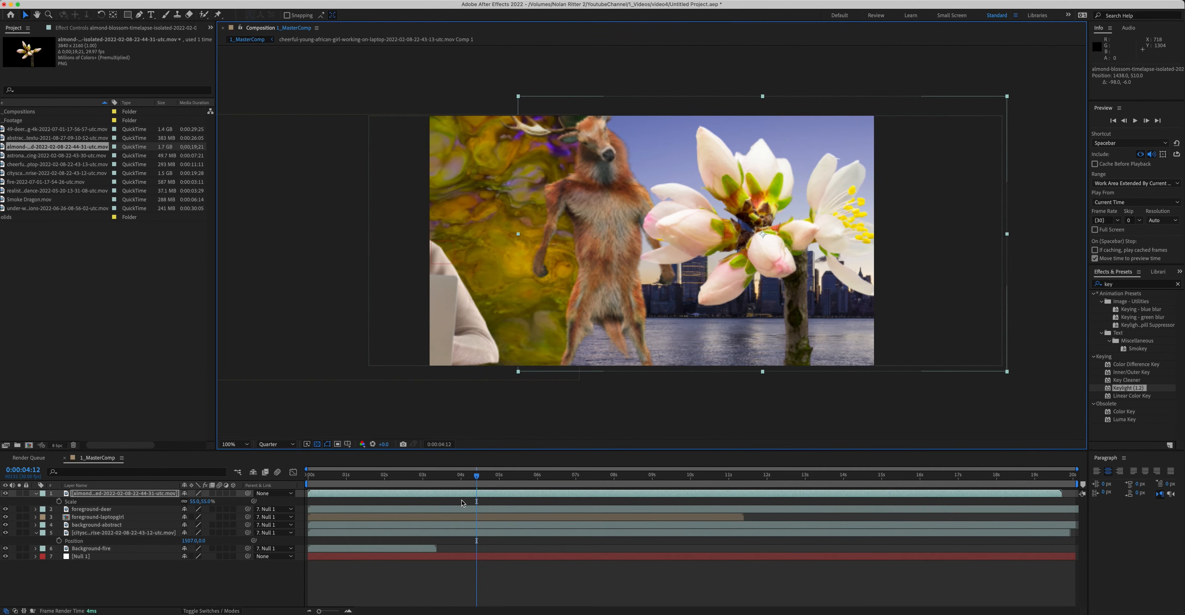
Step: Preview the master composition from the start
left_click_drag(253, 501, 143, 557)
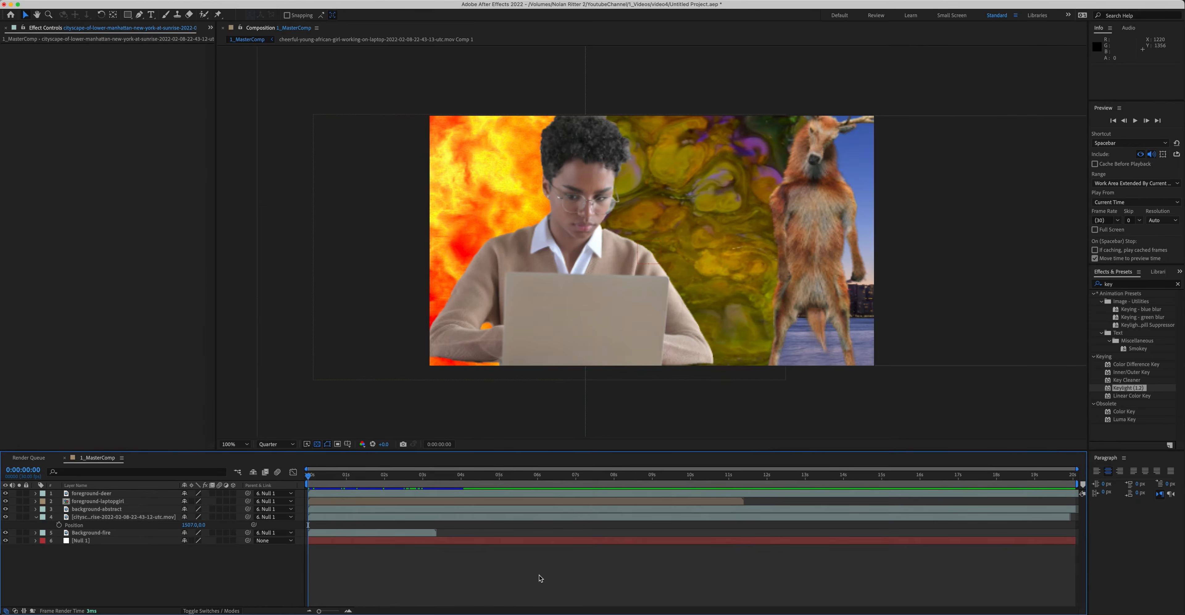
key("space")
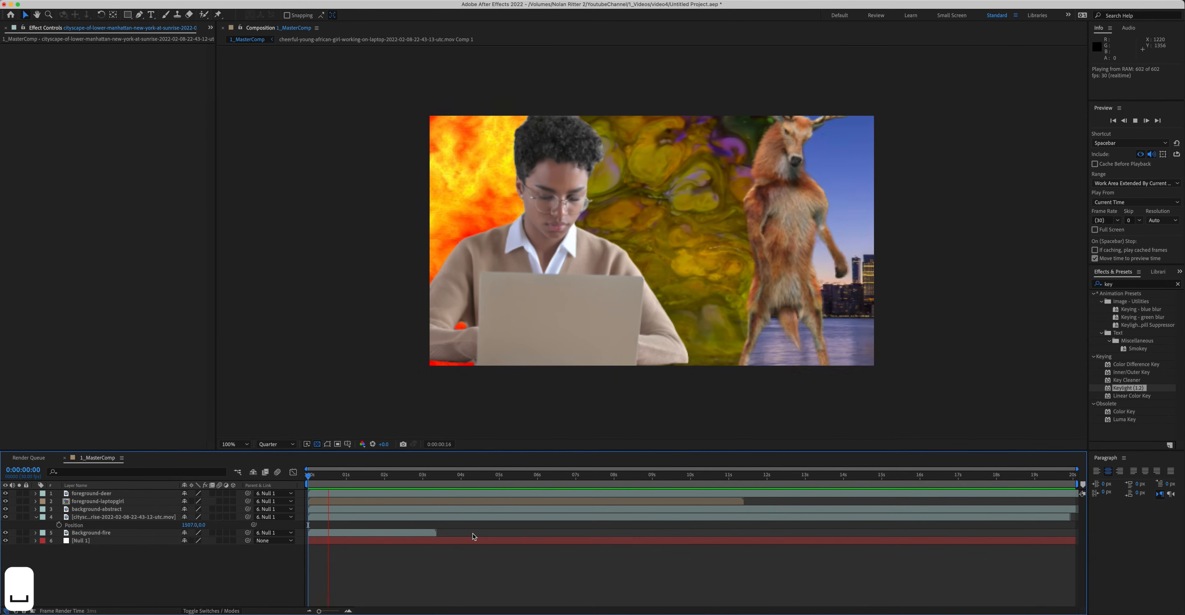
key("space")
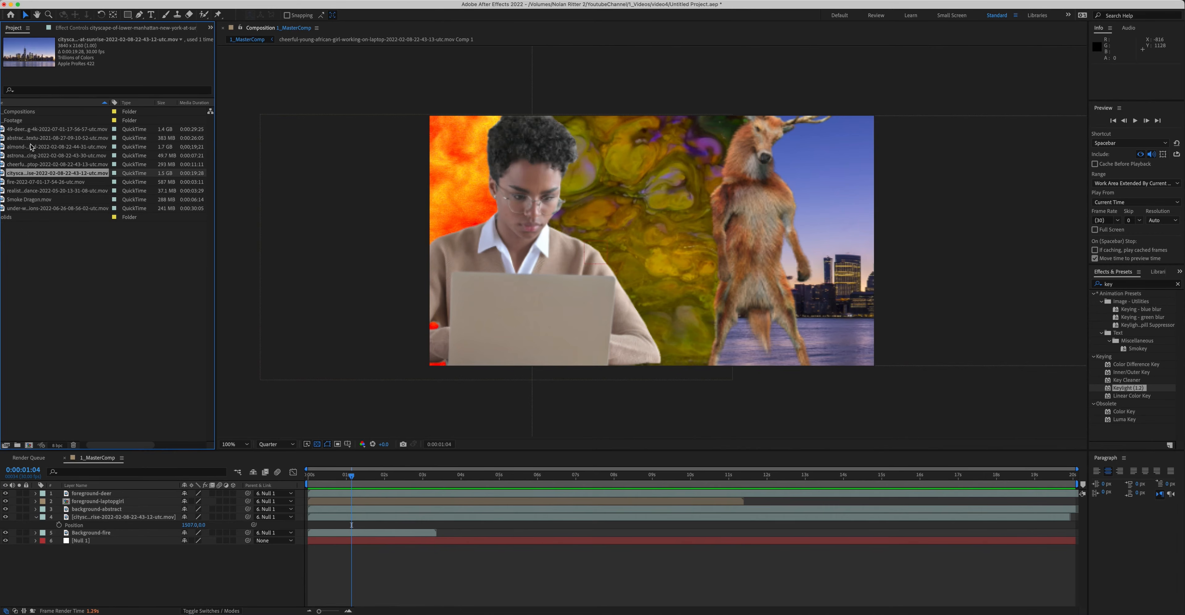
Step: Add the almond blossom timelapse footage as the top layer of the master composition and reveal its Scale
left_click(30, 140)
left_click(39, 147)
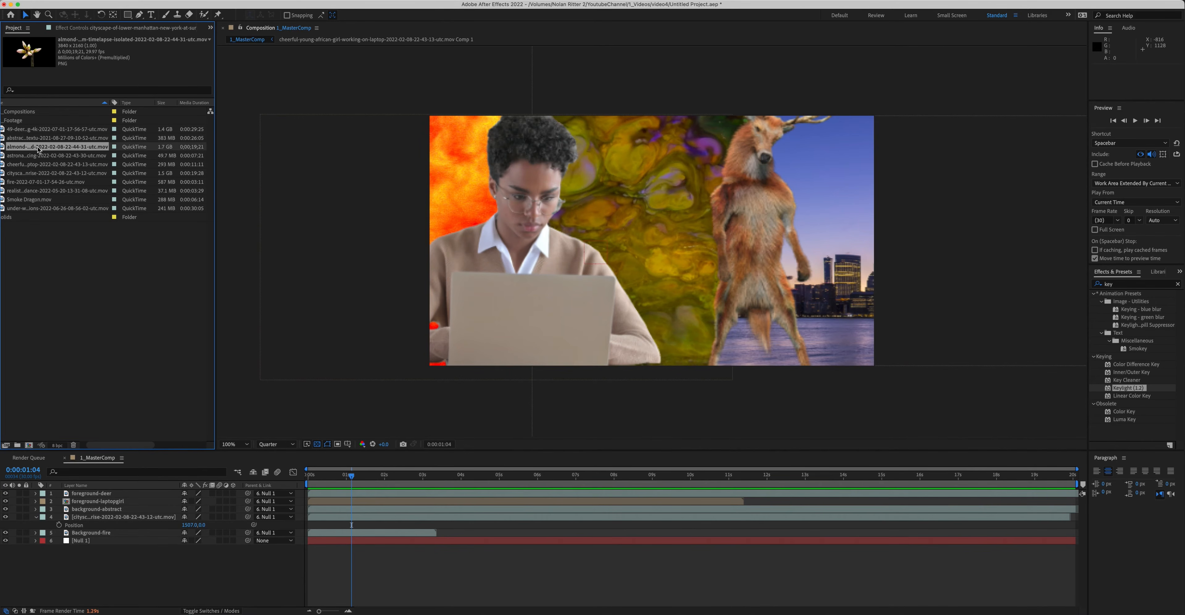
left_click_drag(34, 148, 320, 496)
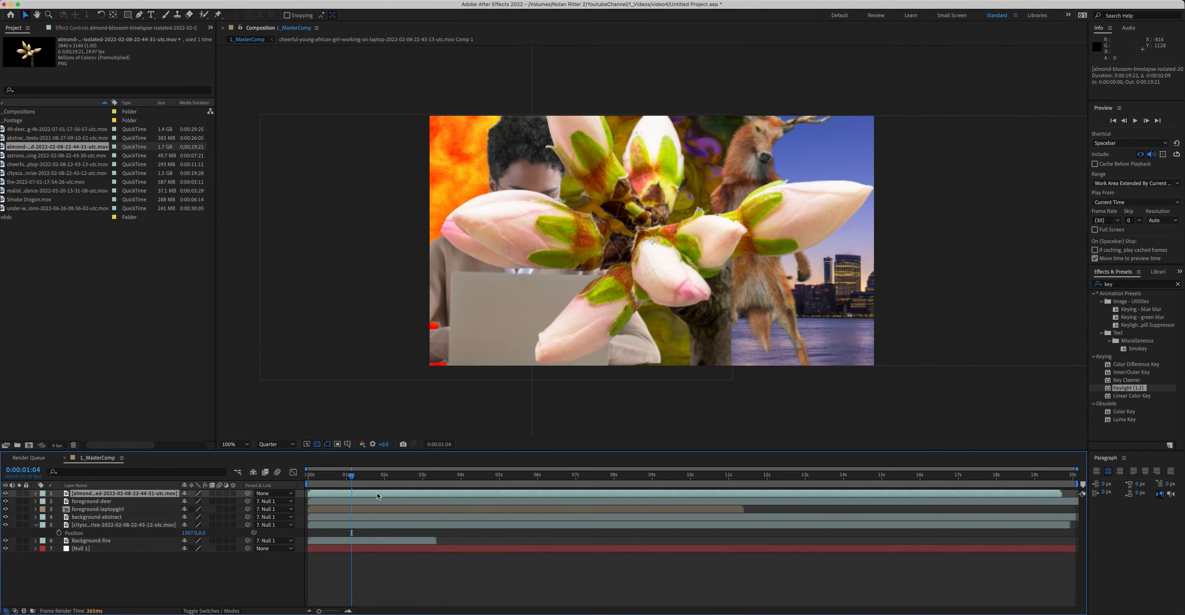
key("s")
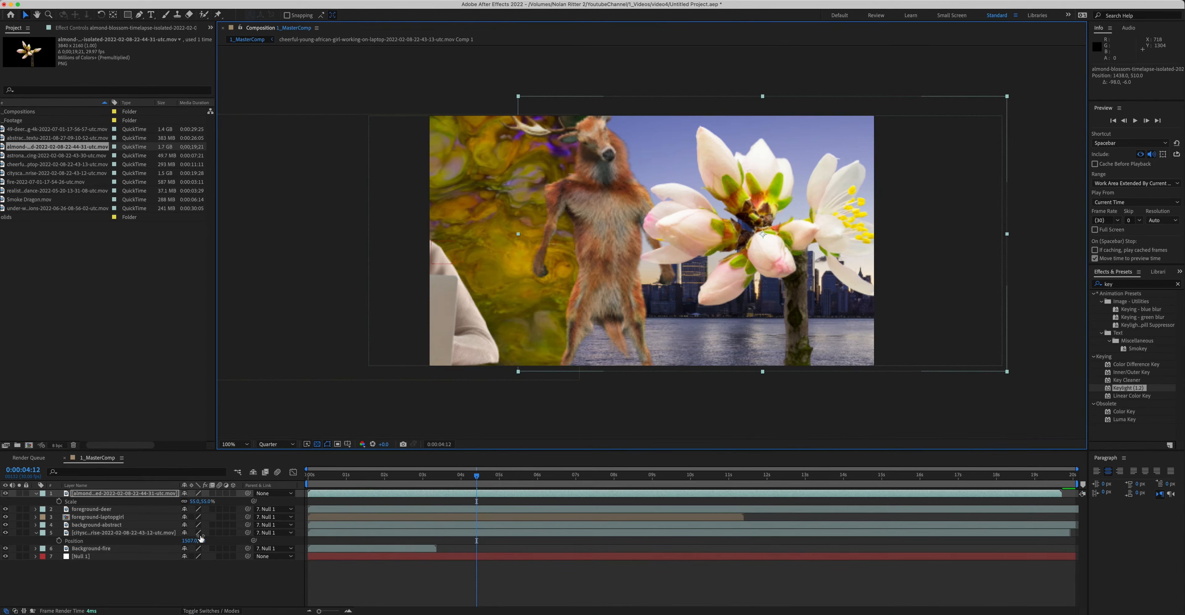
Step: Try to link the almond layer's Scale to Null 1 with the pick whip, then undo it
left_click_drag(253, 501, 142, 557)
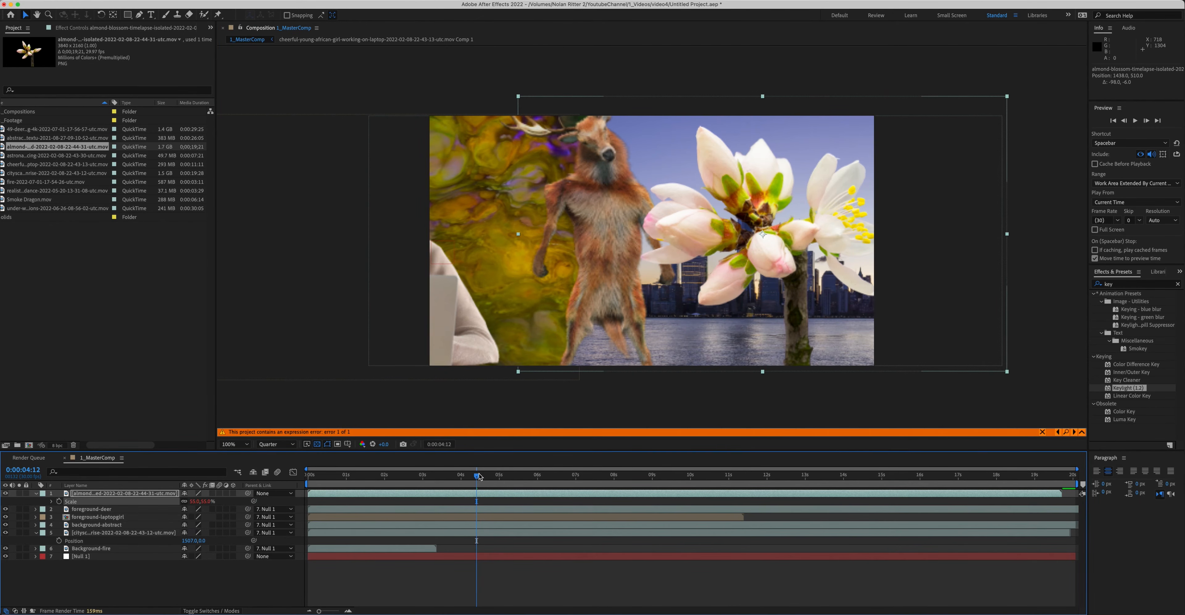
key("super+z")
Step: Pre-compose the almond blossom layer, moving all attributes into the new composition
right_click(143, 493)
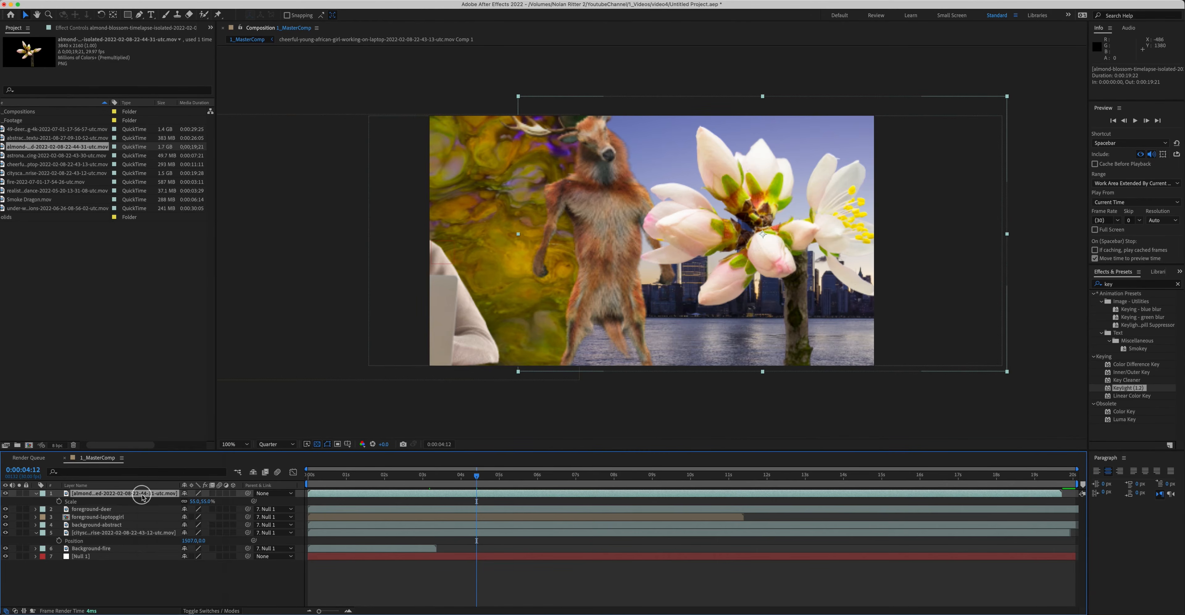
left_click(170, 588)
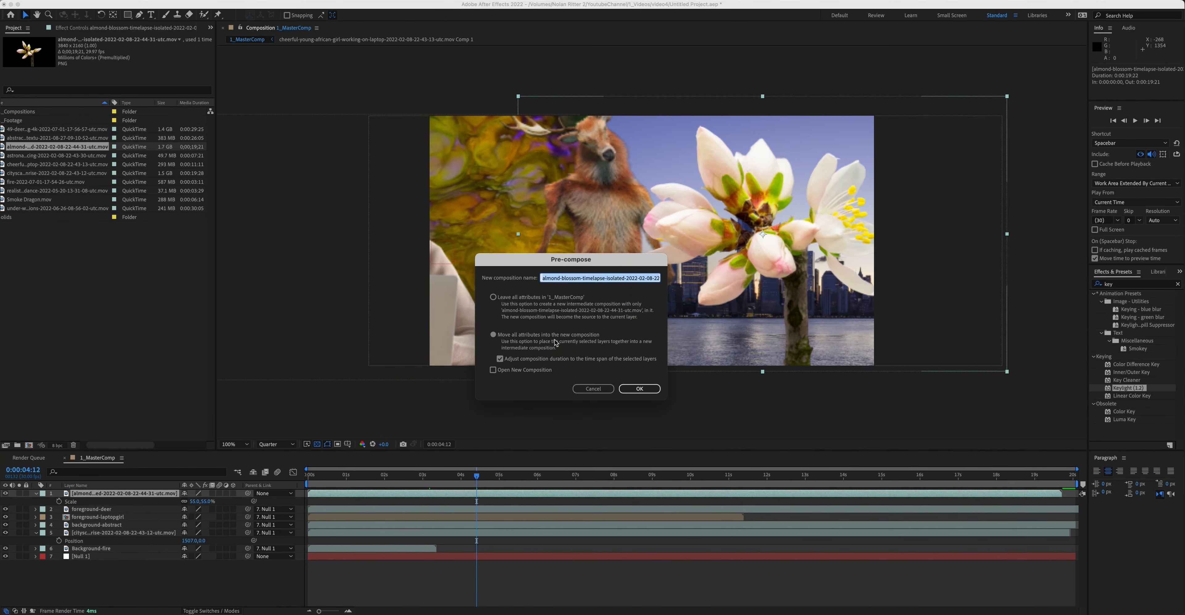
left_click(633, 391)
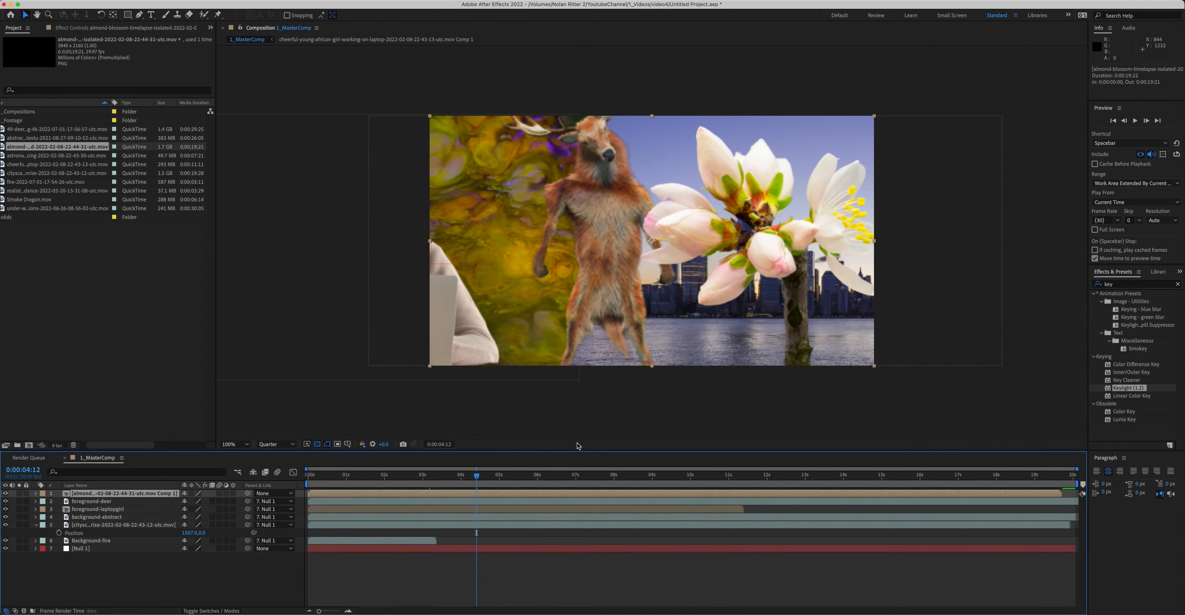
Step: Rotate the almond precomp about 181° and move it up toward the frame's top edge
key("space")
key("r")
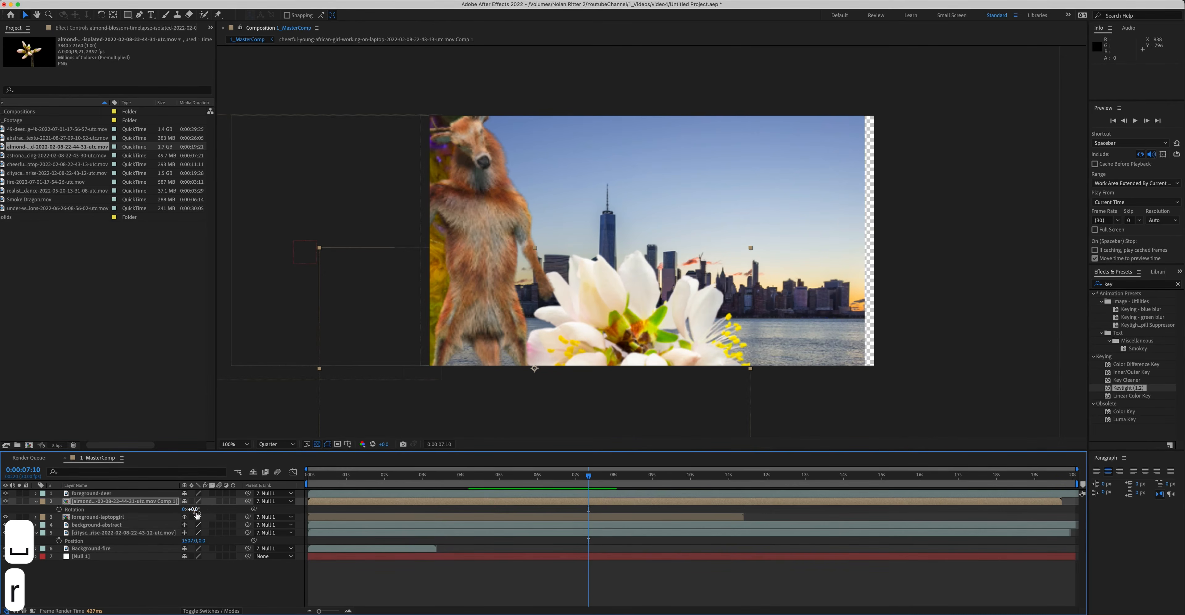
left_click_drag(197, 514, 283, 509)
left_click_drag(578, 392, 743, 127)
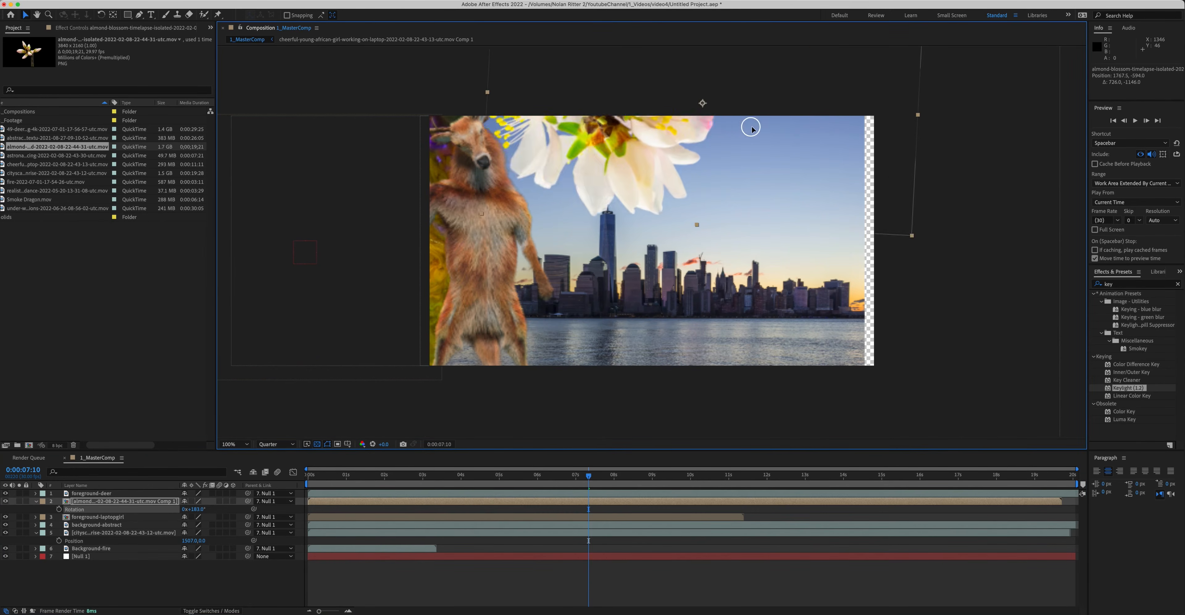
Step: Duplicate the almond precomp, rotate the copy to about 354° and move it into the lower part of the frame
key("super+d")
key("r")
left_click_drag(195, 509, 267, 509)
left_click_drag(851, 175, 679, 411)
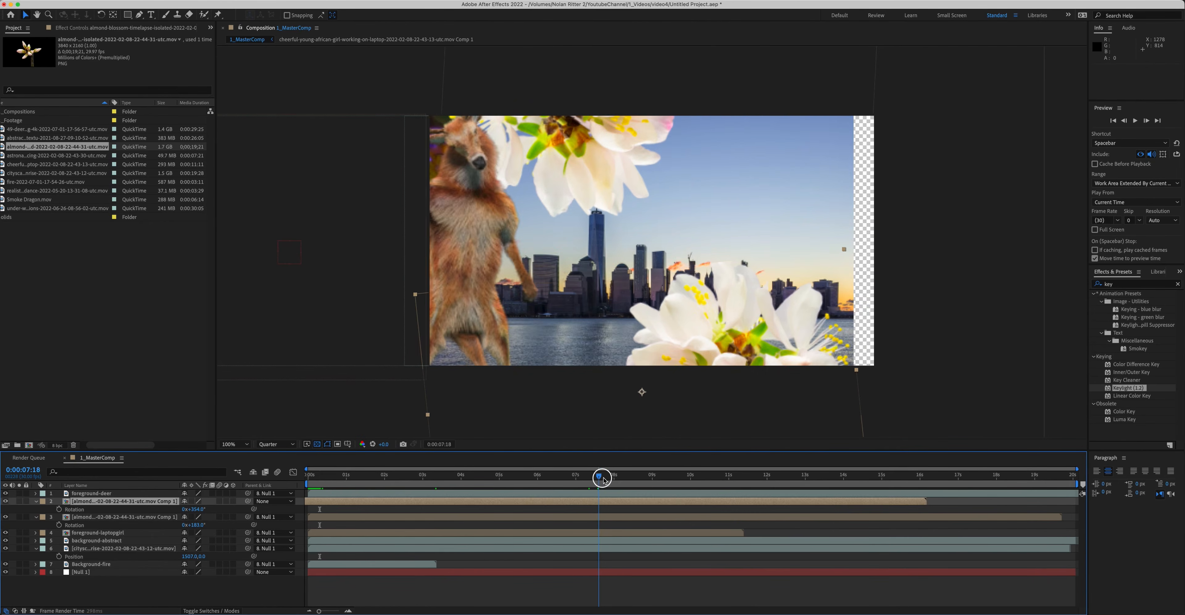
Step: Parent the duplicated almond precomp to Null 1
left_click_drag(600, 477, 560, 478)
left_click_drag(248, 502, 145, 571)
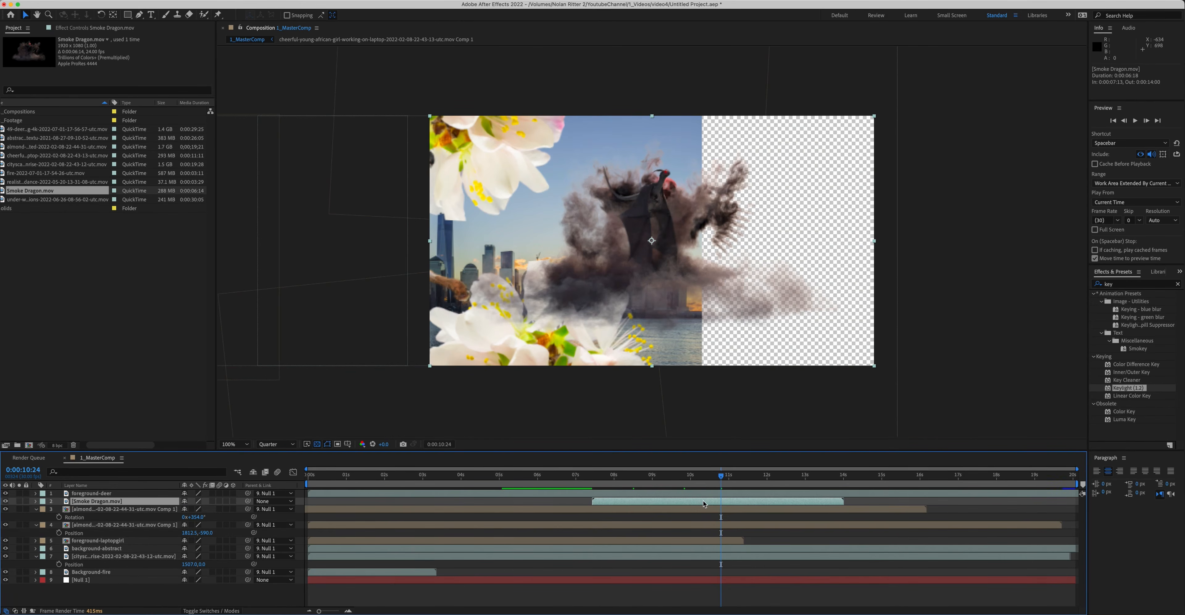
Step: Shift the Smoke Dragon layer earlier in time, then copy and paste it and move the copy later
left_click_drag(661, 501, 511, 502)
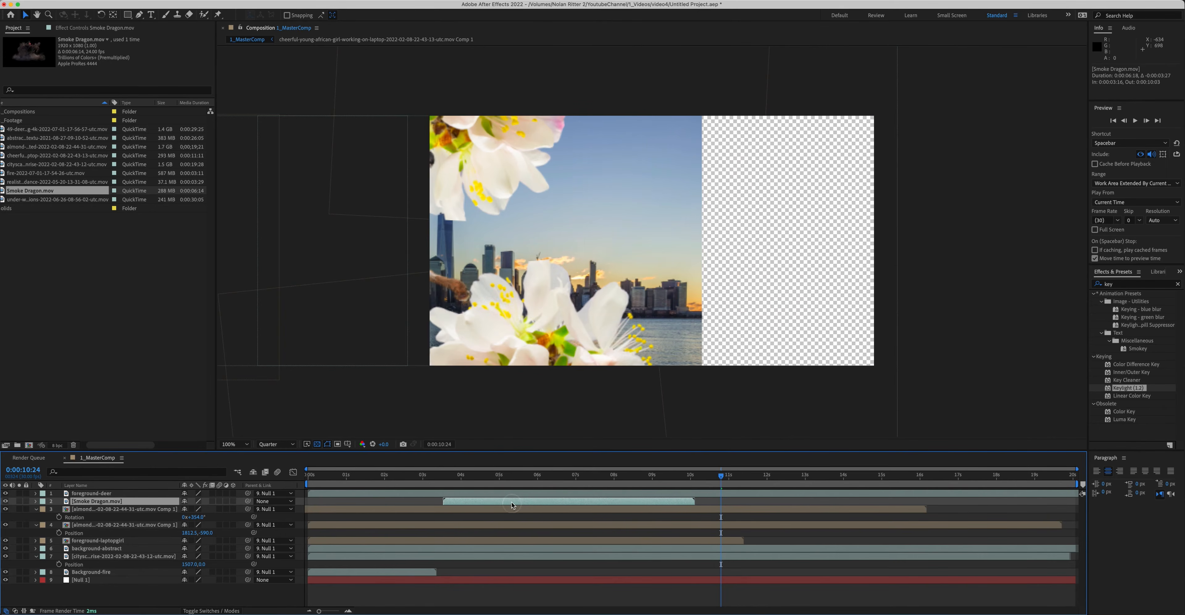
right_click(485, 502)
left_click(595, 504)
key("super+c")
key("super+v")
left_click_drag(458, 500, 712, 505)
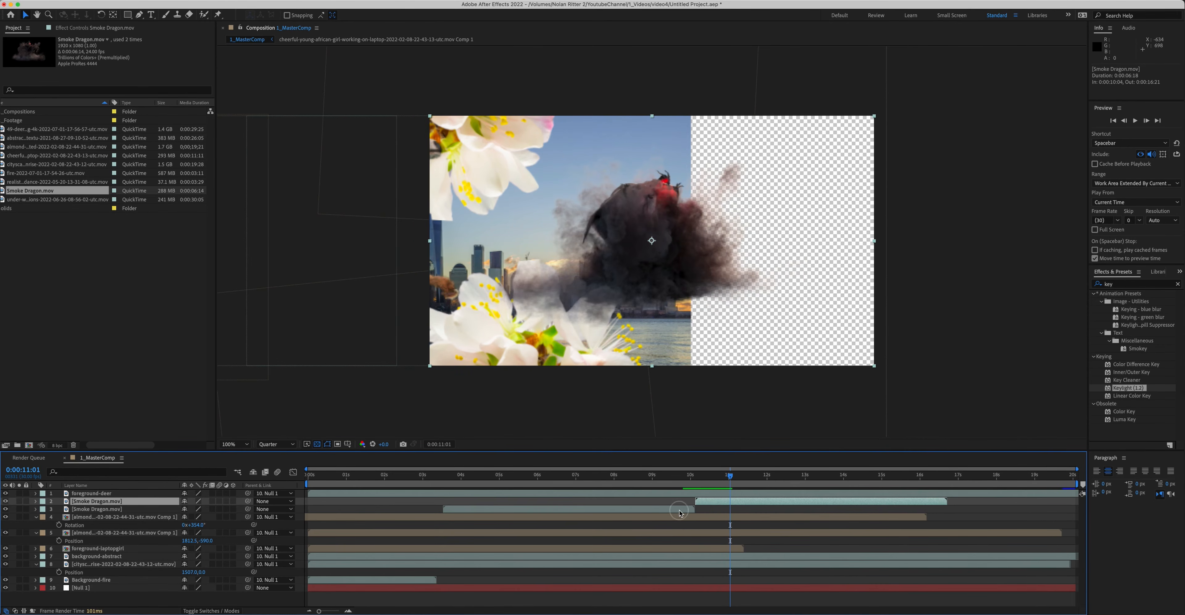
Step: Copy and paste both Smoke Dragon layers and spread the new copies further along the timeline
left_click(680, 510, "shift")
left_click_drag(714, 504, 613, 501)
key("super+c")
key("super+v")
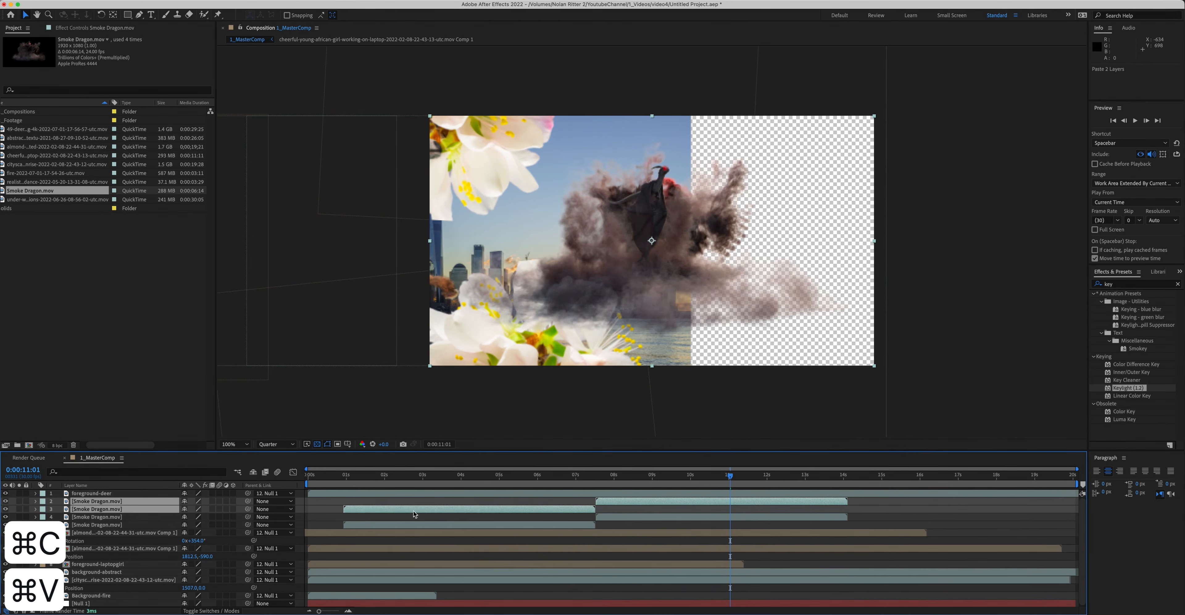
left_click_drag(351, 510, 859, 510)
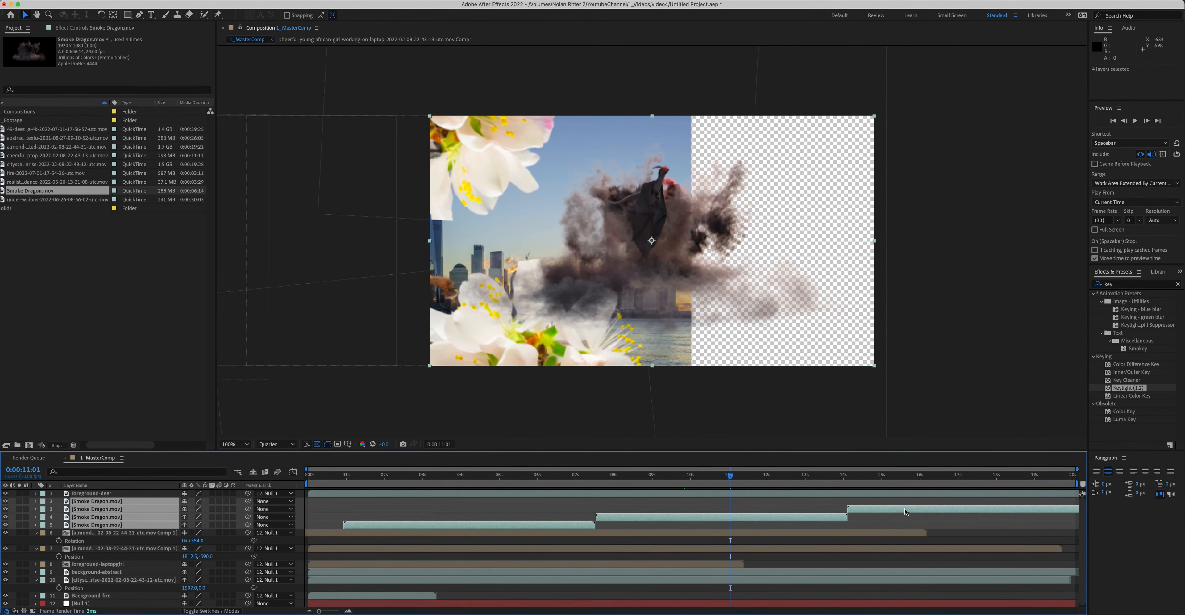
Step: Pre-compose the four Smoke Dragon layers
right_click(903, 510)
left_click(941, 592)
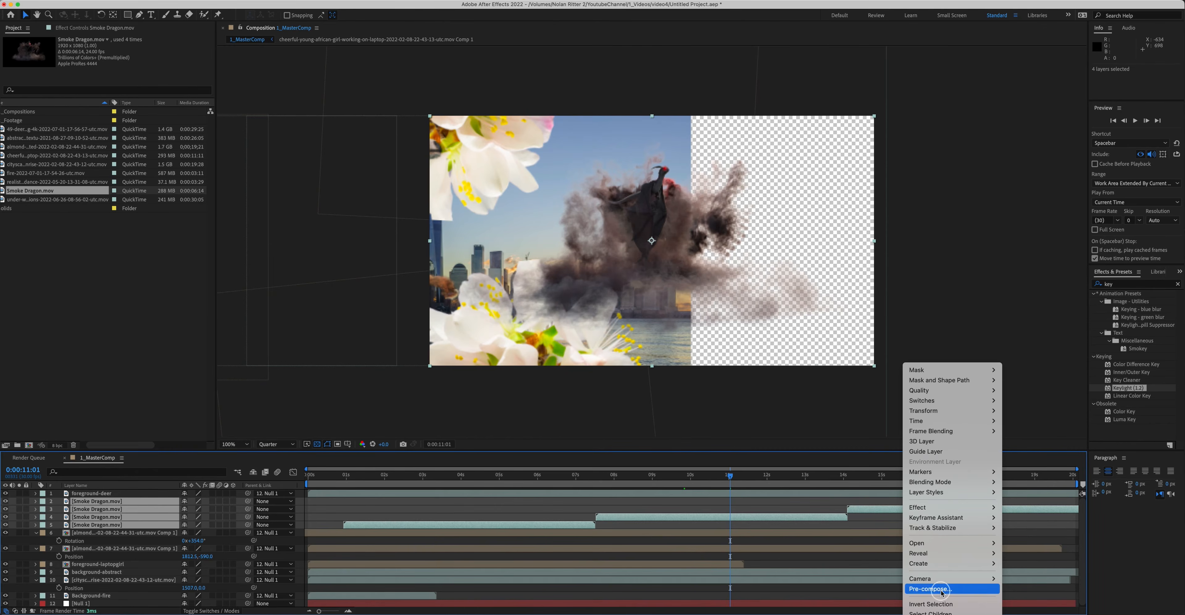
left_click(639, 389)
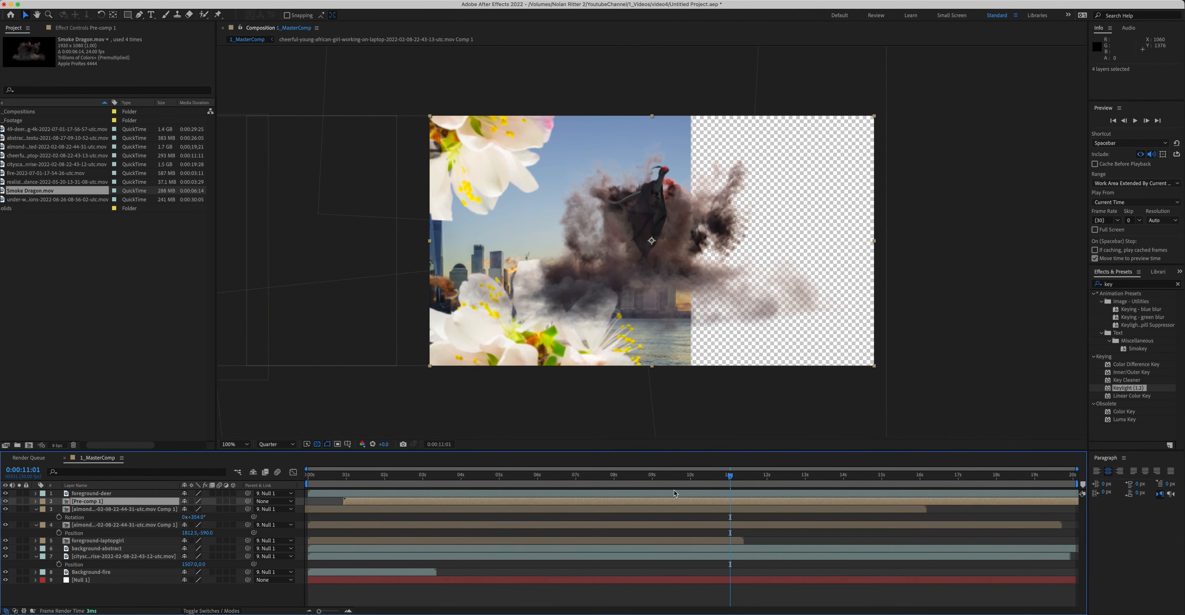
Step: Shift the smoke pre-comp later in the timeline
left_click_drag(371, 500, 650, 510)
left_click_drag(596, 476, 489, 477)
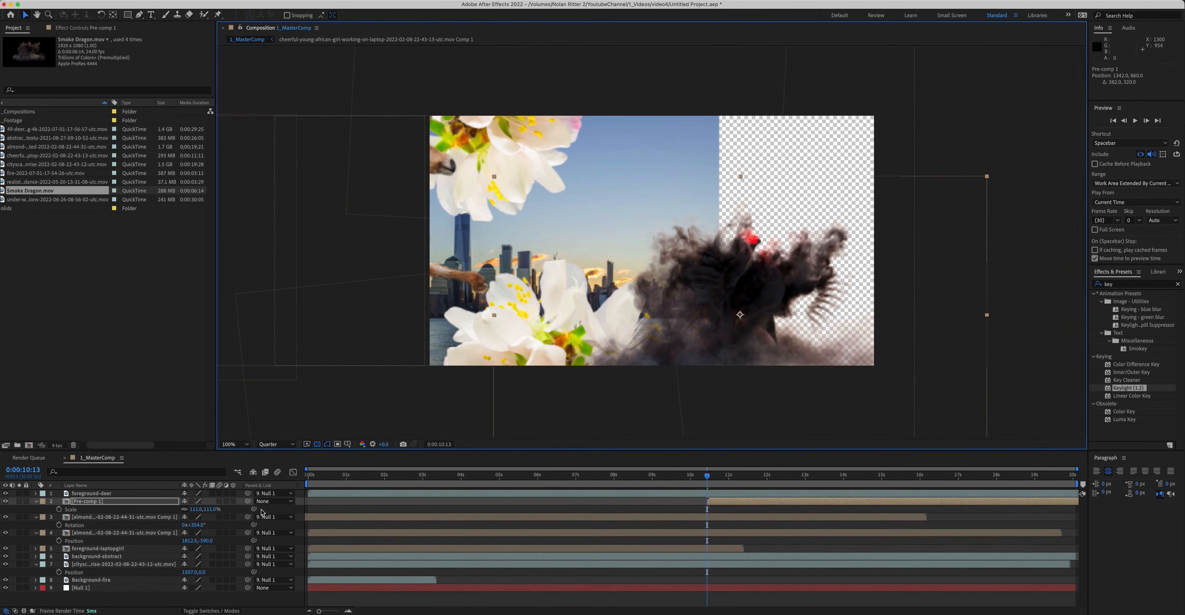
Step: Try to link the smoke pre-comp's Scale to Null 1 with the pick whip, then undo it
left_click_drag(253, 509, 136, 586)
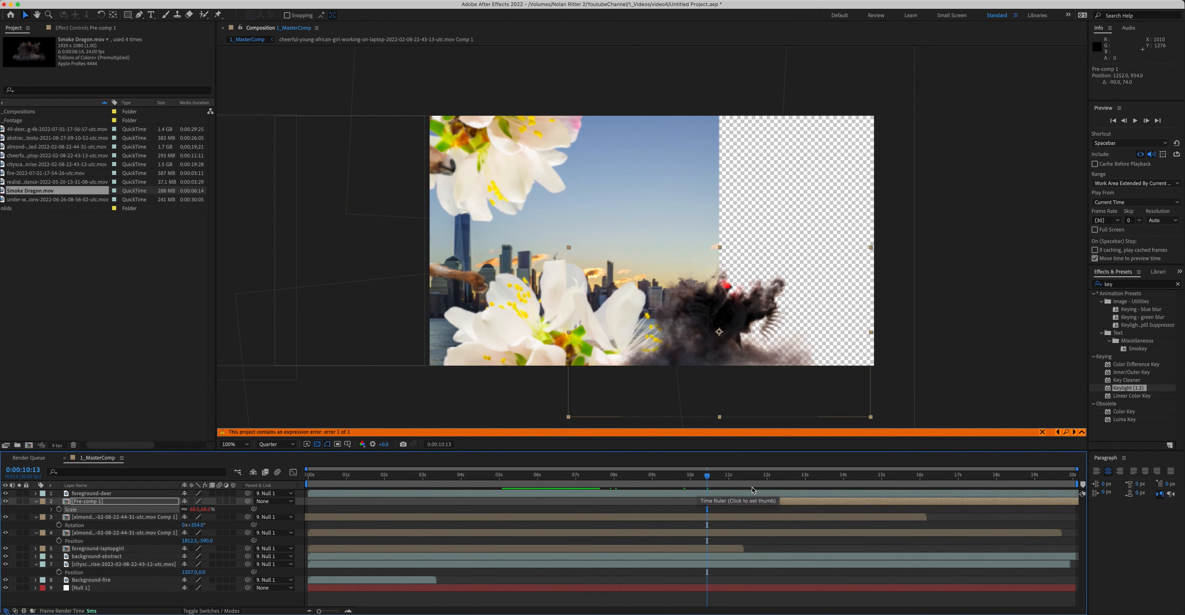
key("super+z")
Step: Pre-compose the smoke pre-comp again into a nested composition
right_click(723, 503)
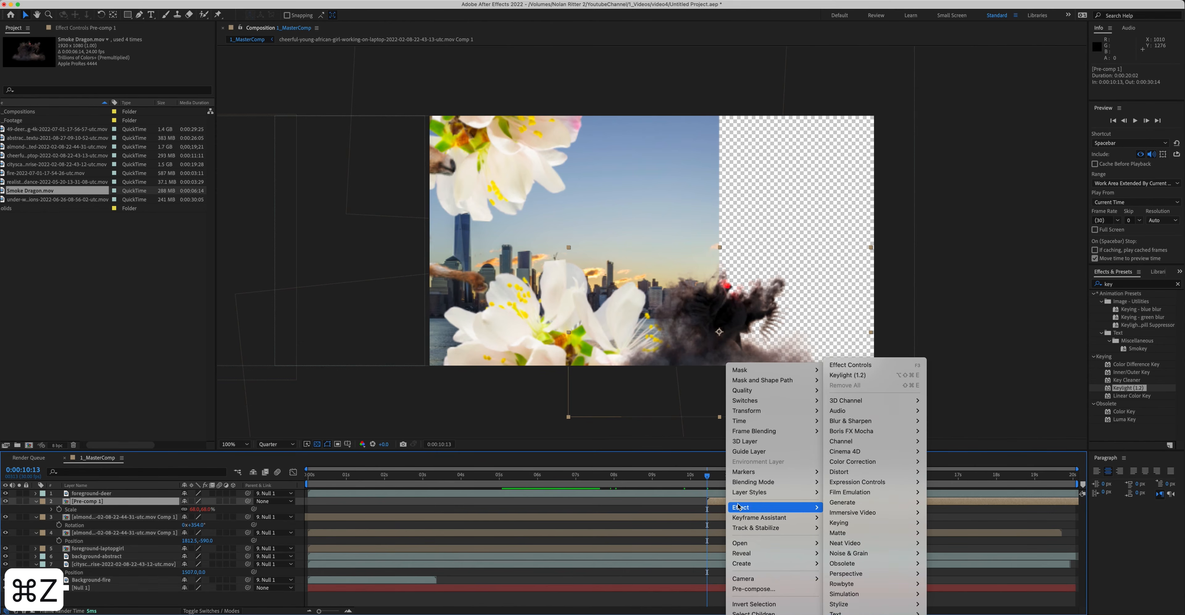
left_click(750, 589)
left_click(639, 389)
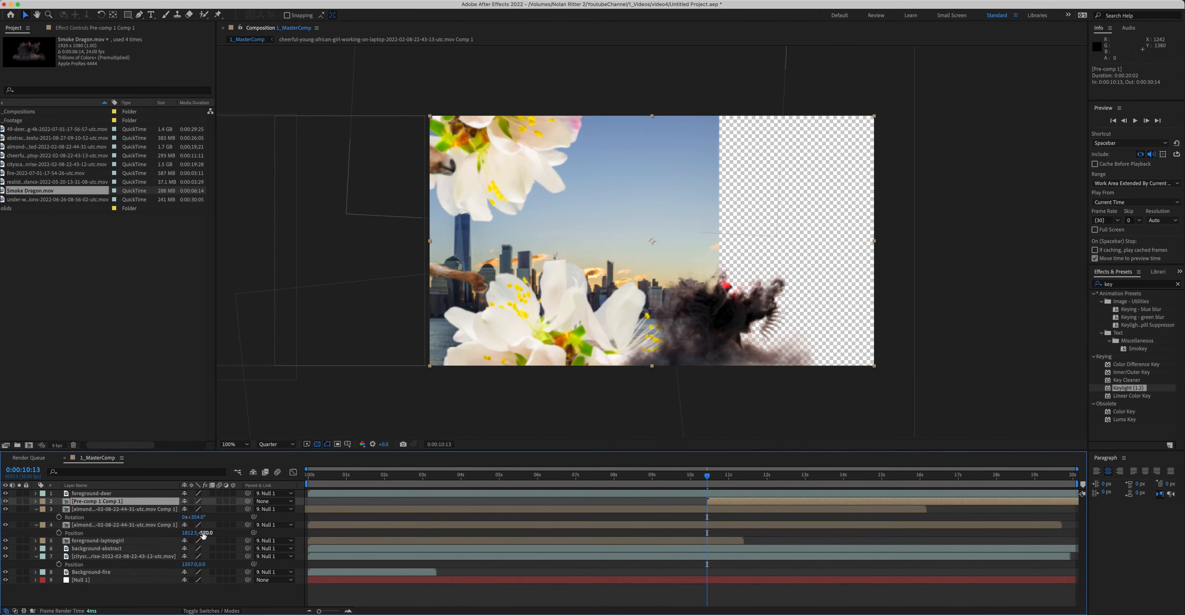
Step: Add the luxury condominium building PNG to the composition above the almond layers and reveal its Scale
left_click(702, 479)
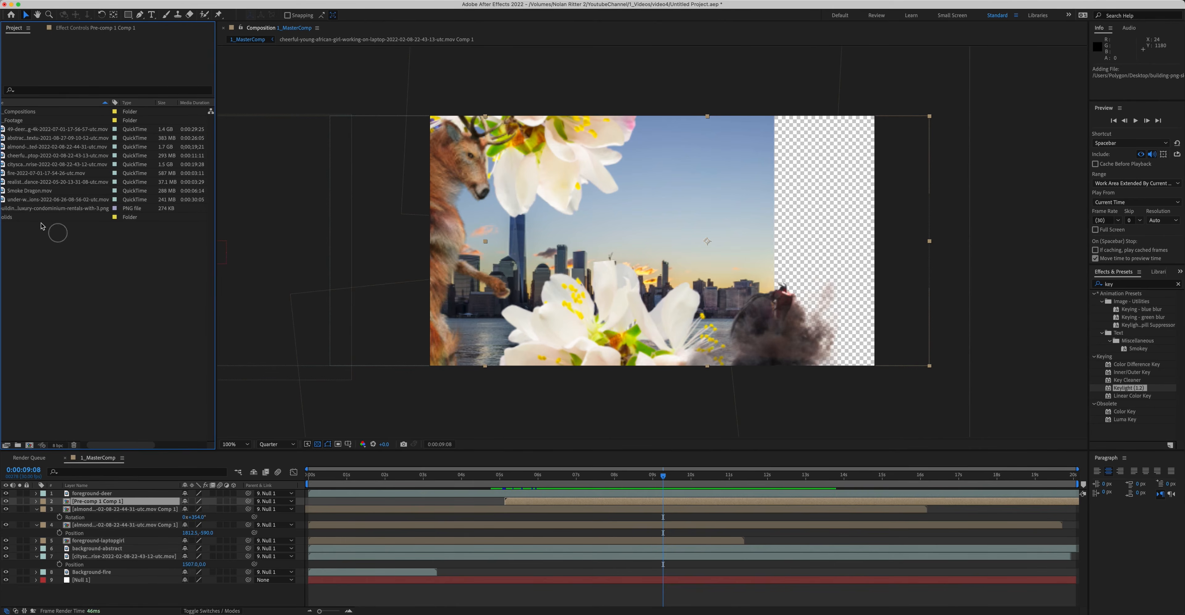
left_click_drag(55, 208, 530, 514)
key("s")
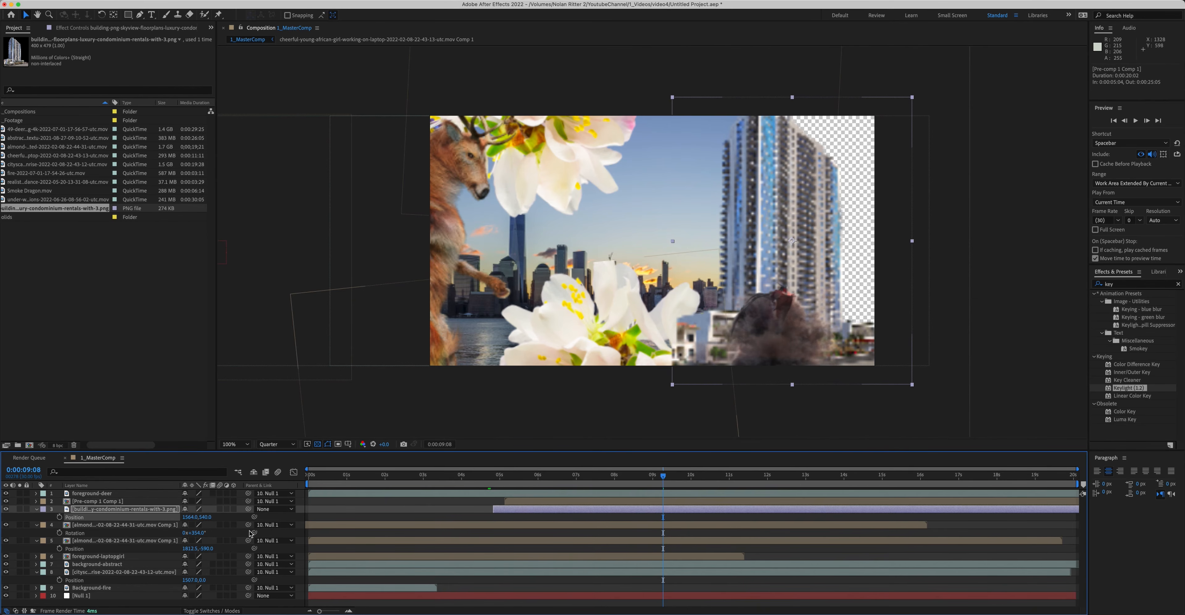
Step: Parent the building layer to Null 1
left_click_drag(248, 513, 115, 595)
left_click_drag(652, 475, 549, 476)
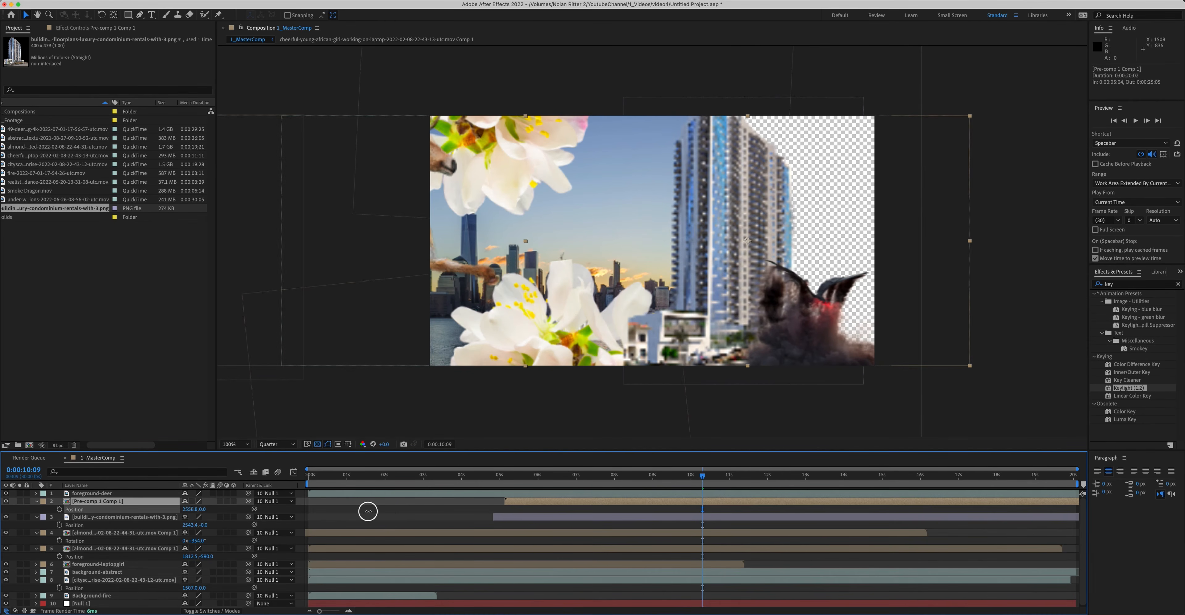
left_click_drag(714, 475, 771, 475)
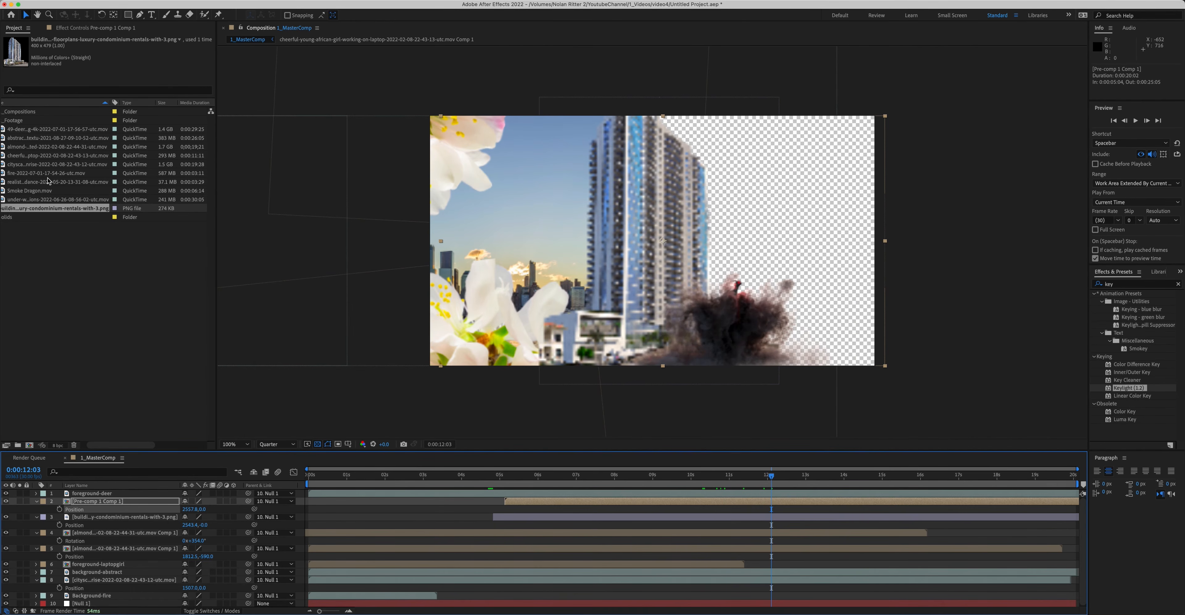
Step: Offset the underwater reflections layer's horizontal position and parent it to Null 1
left_click(28, 159)
key("p")
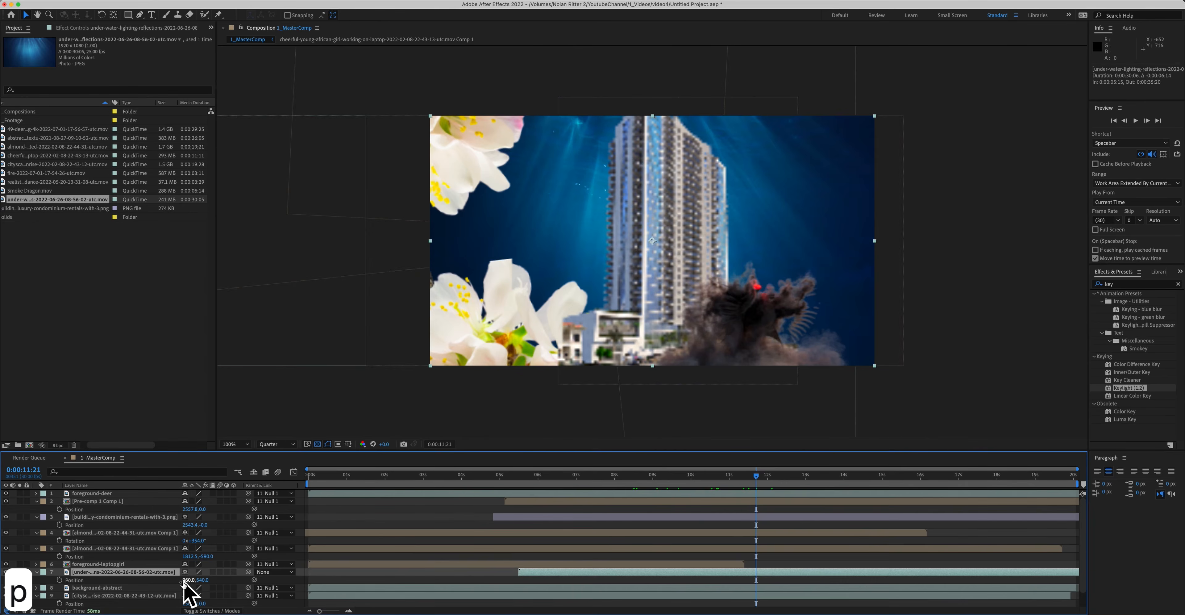
left_click_drag(188, 580, 629, 574)
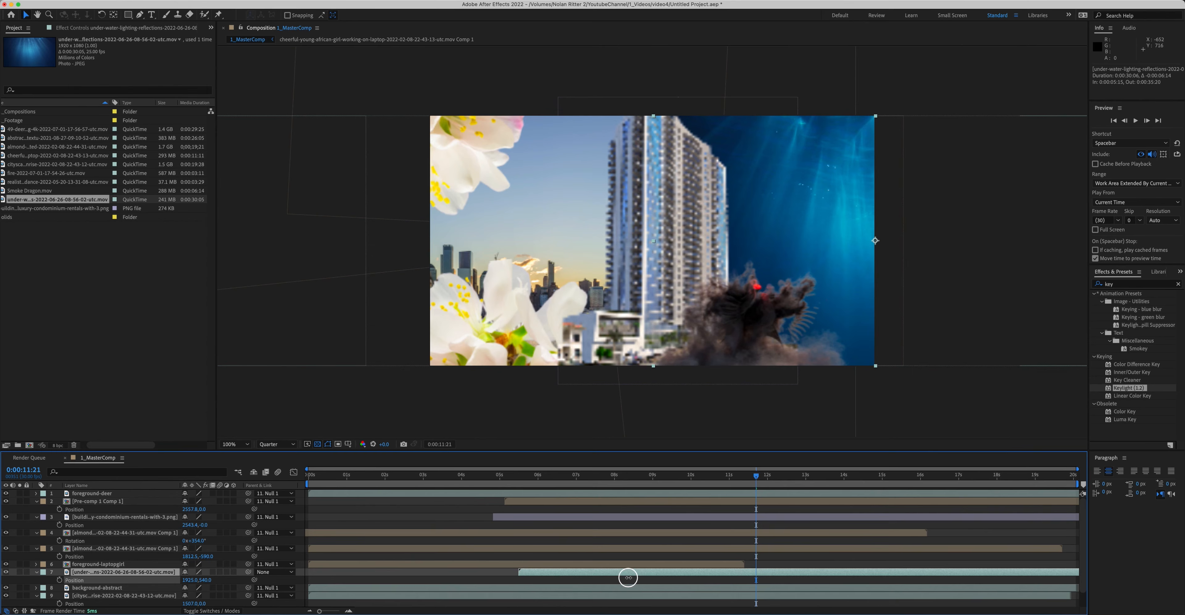
left_click_drag(254, 580, 133, 604)
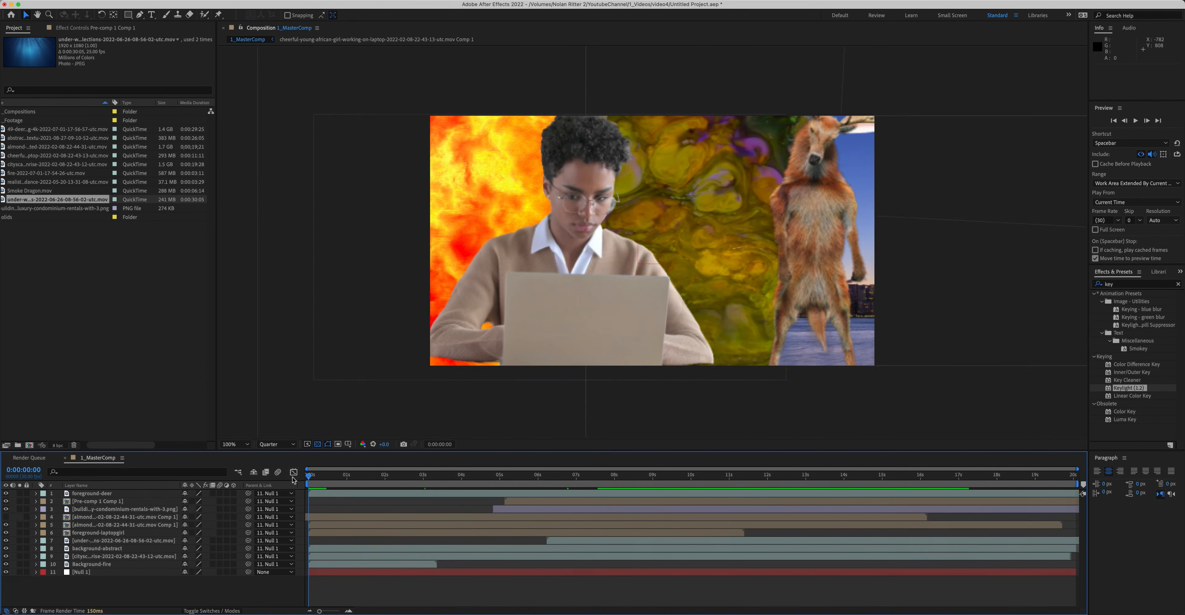
Step: Play back the master composition to review the panning layers
key("space")
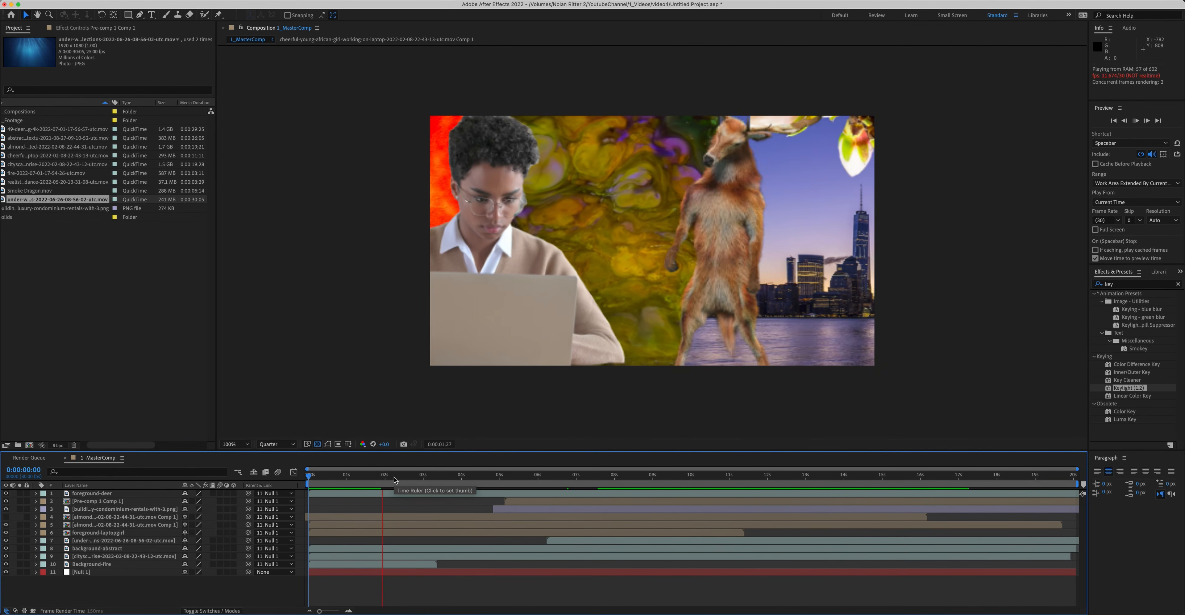
key("space")
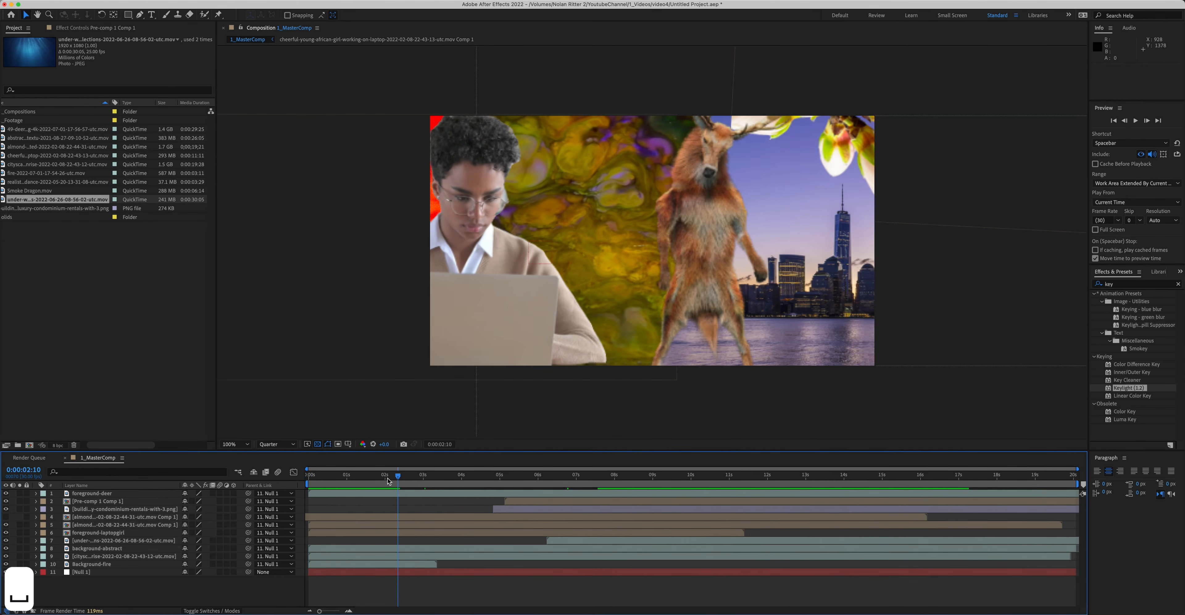
Step: Replay the master composition several times to check the layer motion
key("space")
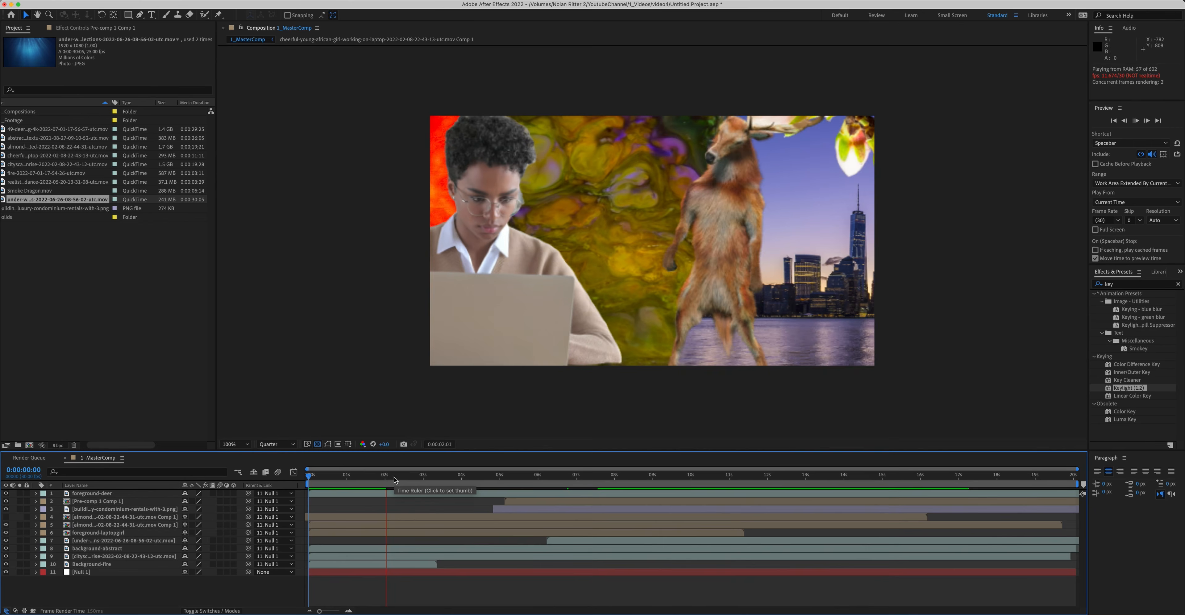
key("space")
key("space")
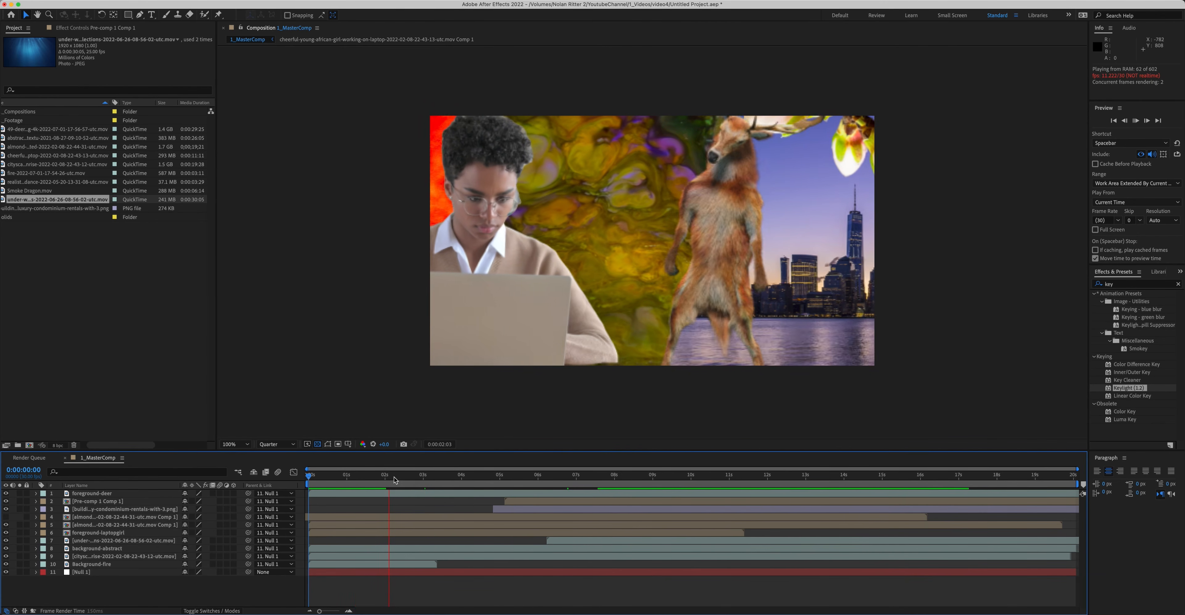
key("space")
key("space")
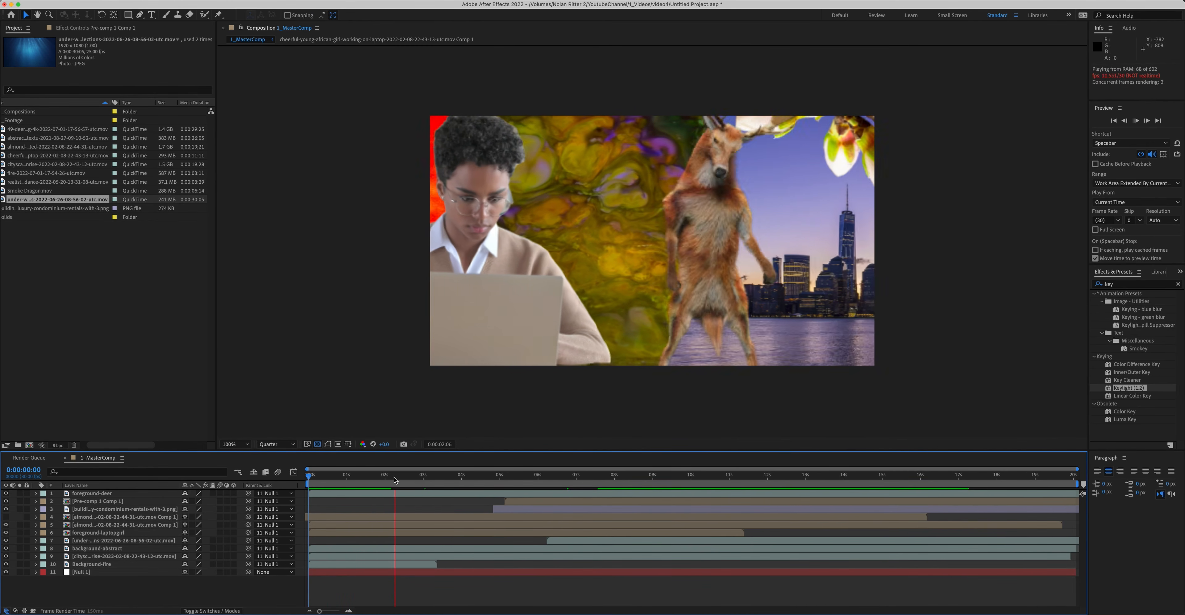
key("space")
key("space")
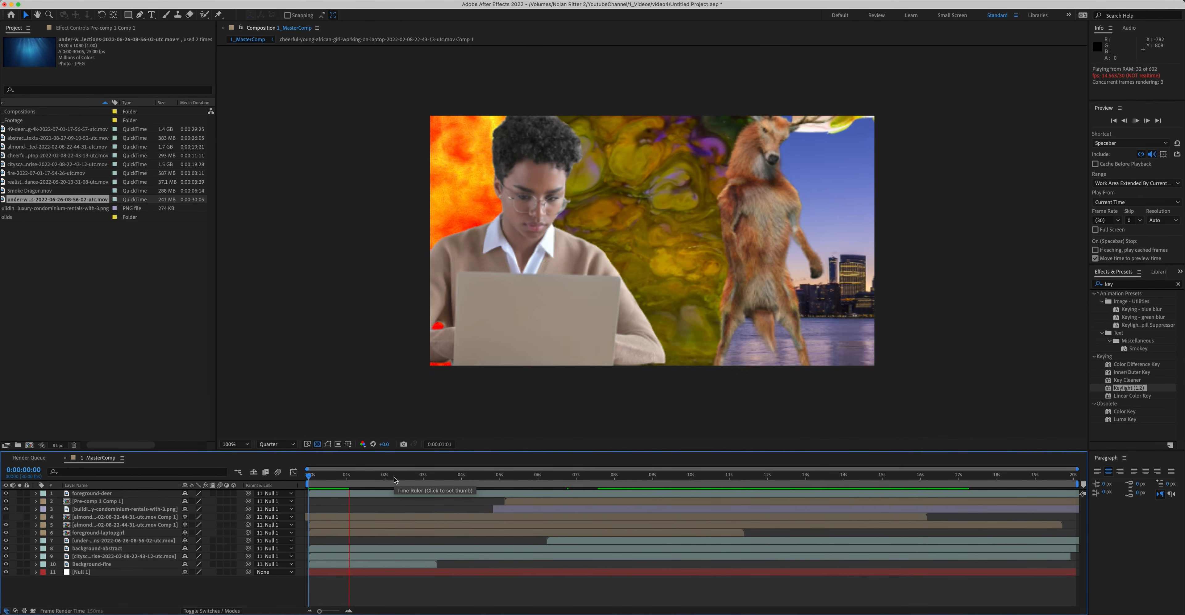
Step: Add a new adjustment layer to the top of the master composition
right_click(122, 527)
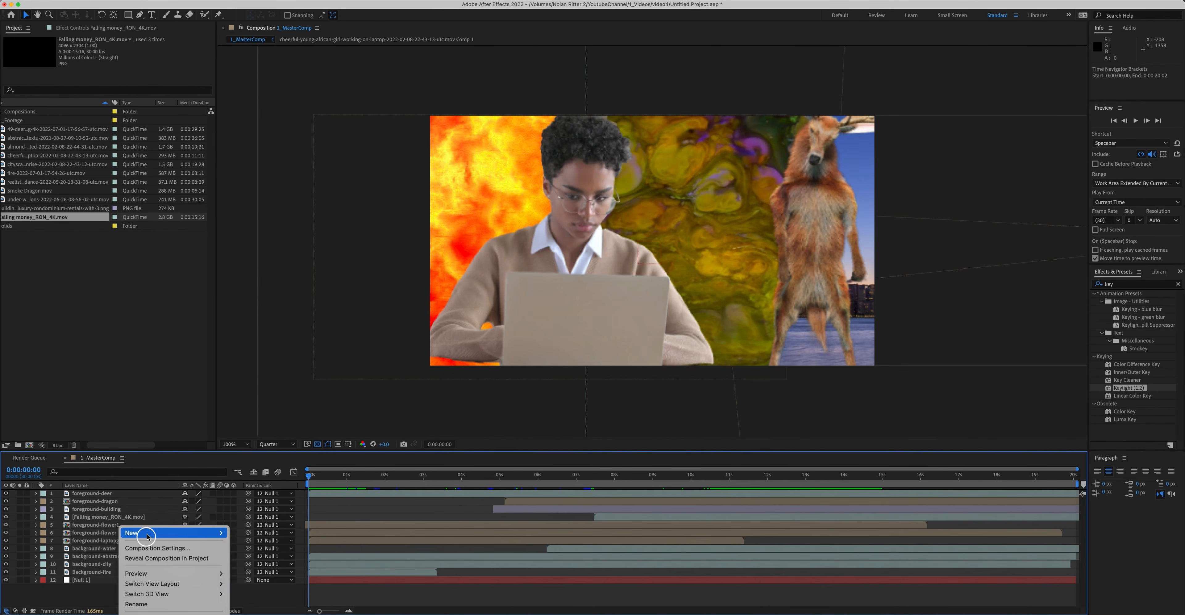
mouse_move(138, 532)
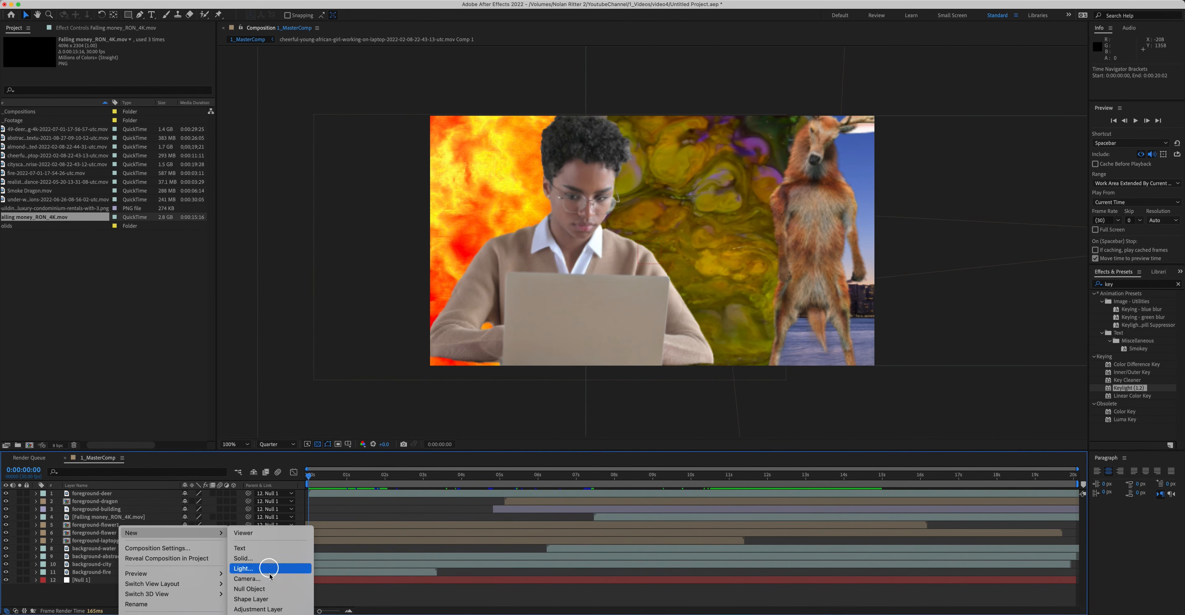
left_click(271, 609)
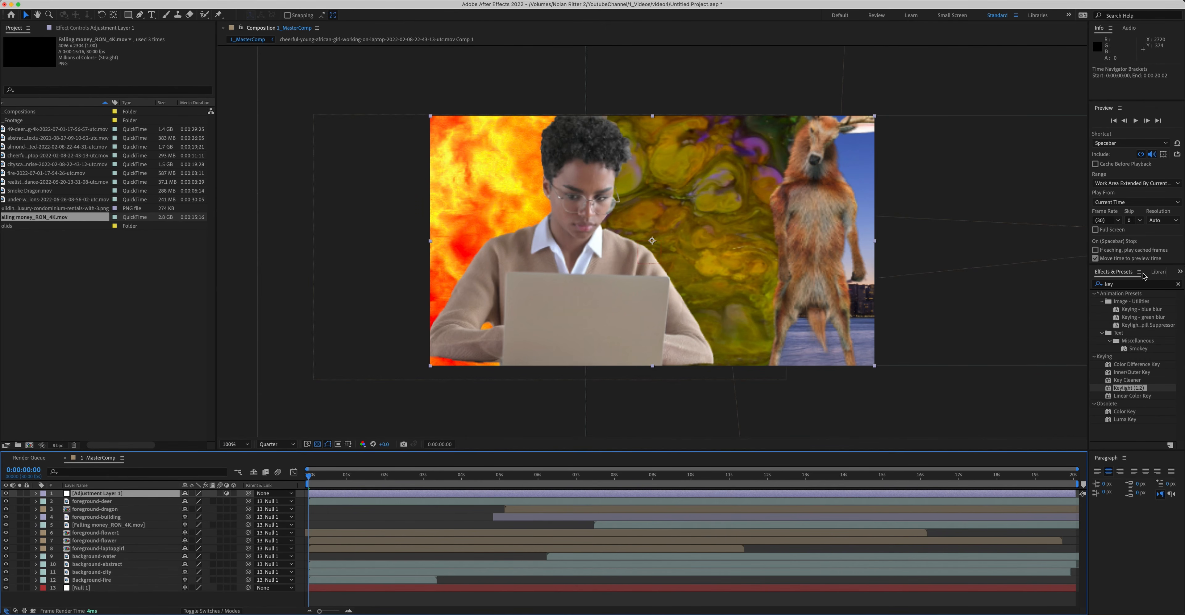
Step: Apply Lumetri Color to the adjustment layer and expand its Creative section
left_click(1140, 283)
key("cmd+a")
type("lumet")
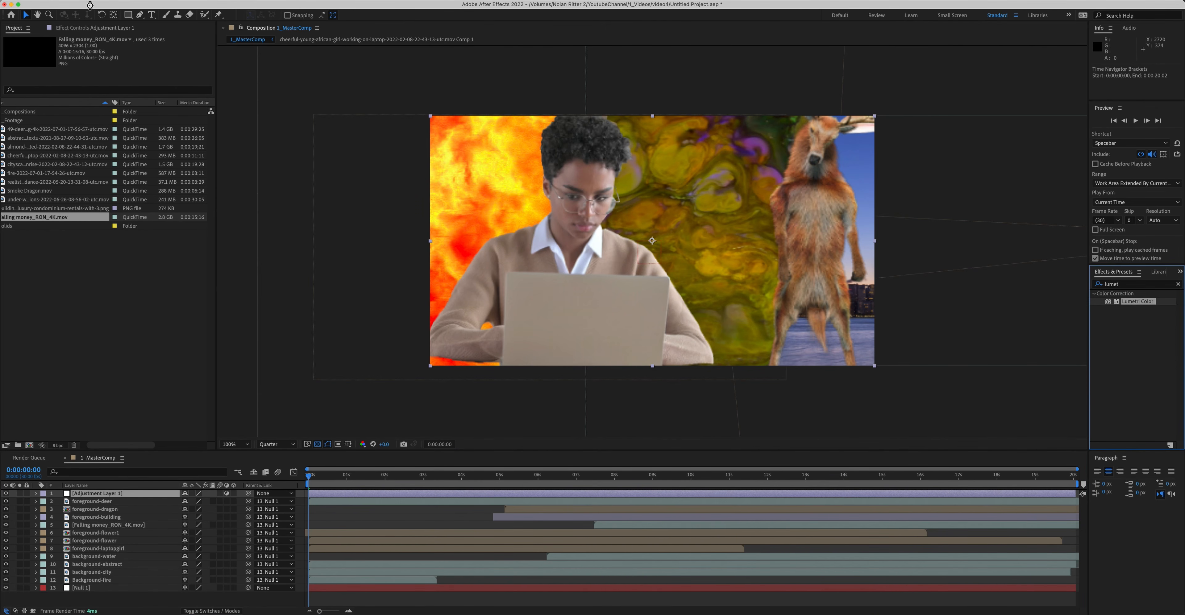
left_click_drag(89, 28, 91, 29)
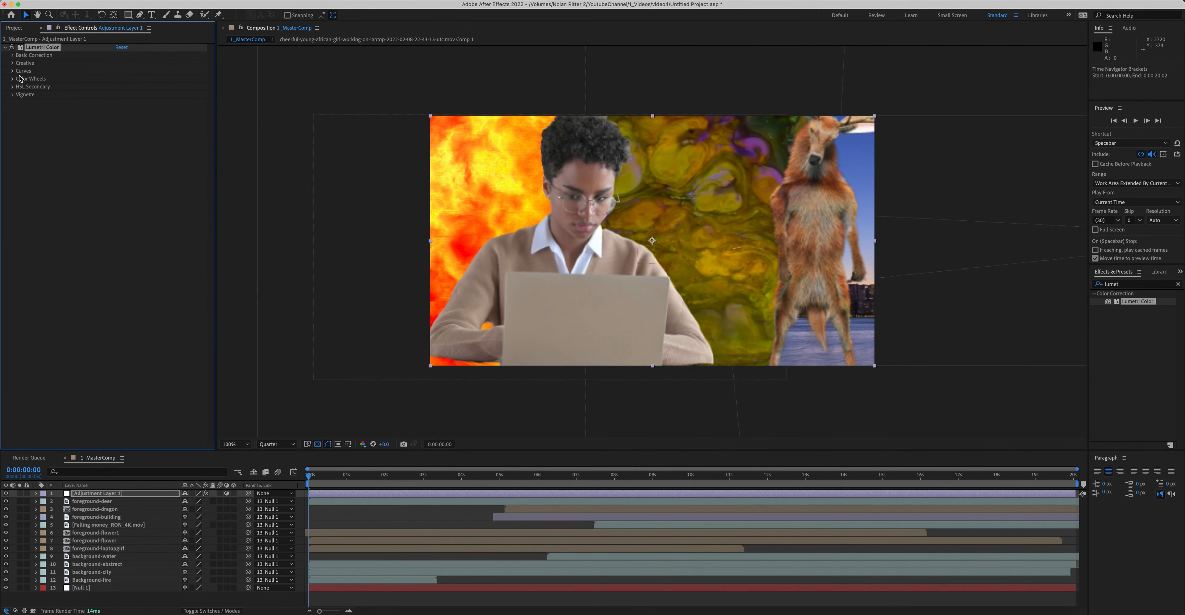
left_click(12, 63)
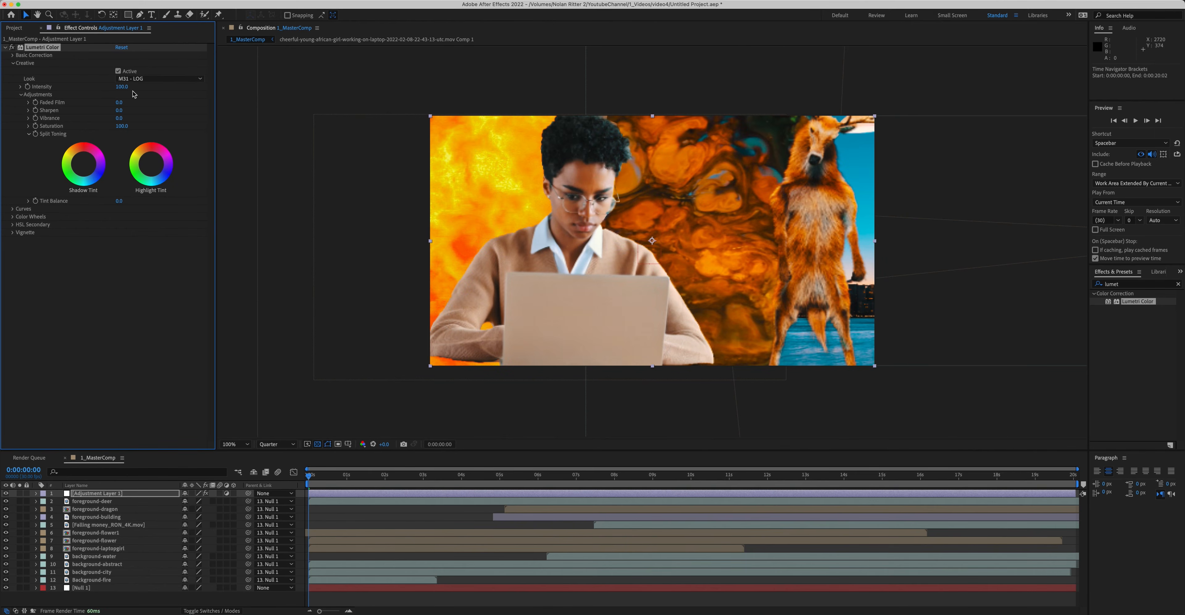
Step: Set the Lumetri Creative look intensity to 70 and Faded Film to 52
left_click_drag(124, 90, 110, 89)
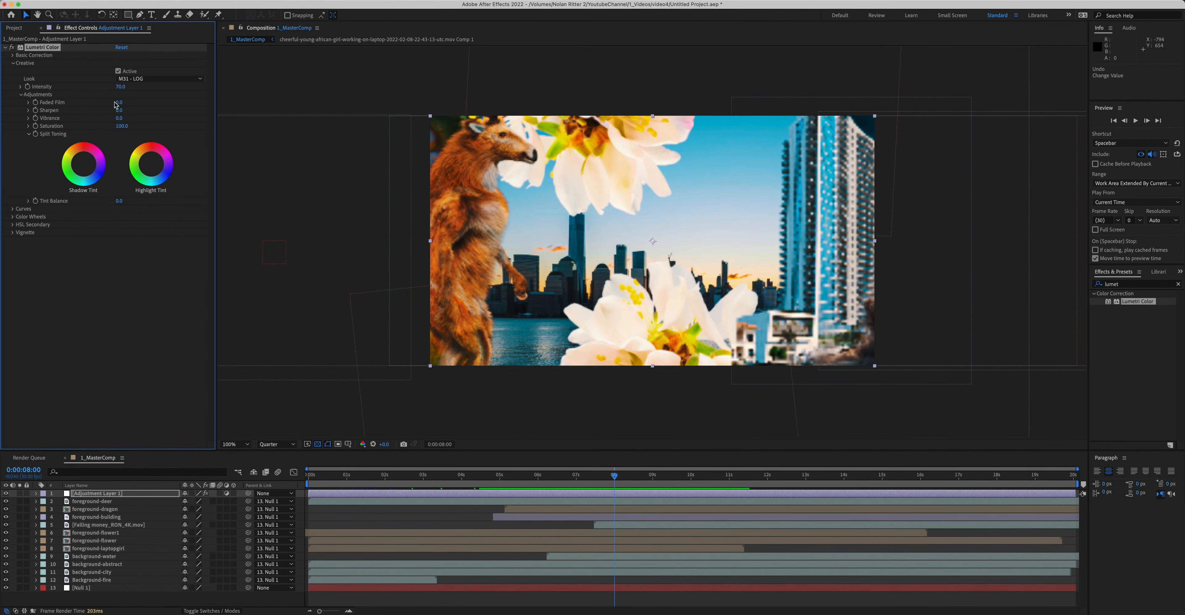
left_click_drag(120, 101, 144, 102)
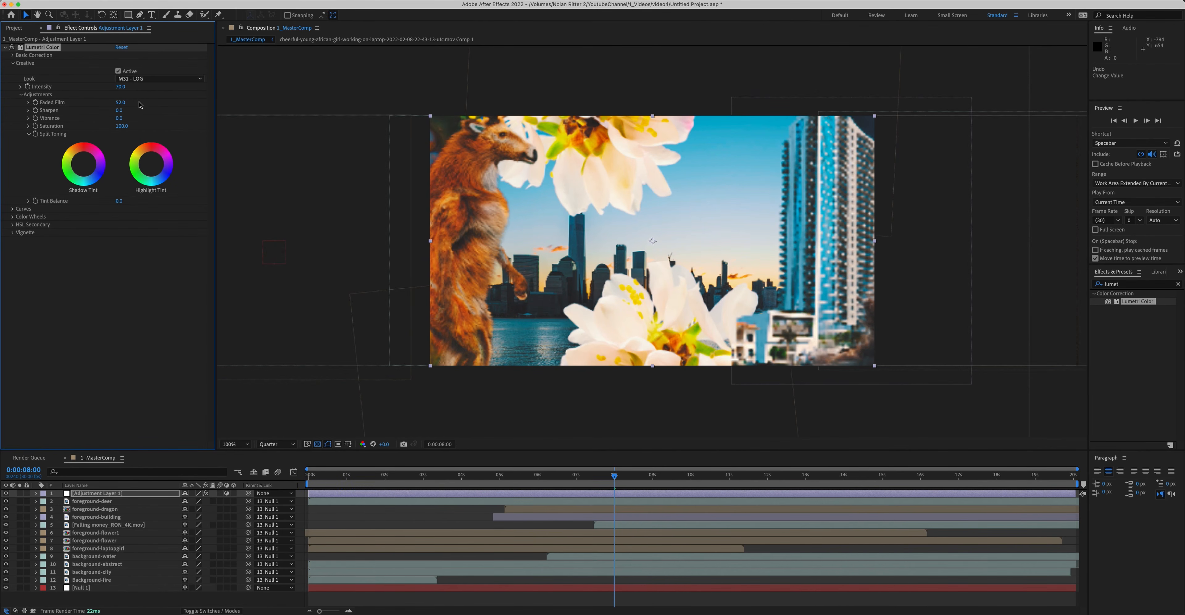
Step: Apply the Add Grain effect to the adjustment layer
left_click(1136, 284)
key("cmd+a")
type("grain")
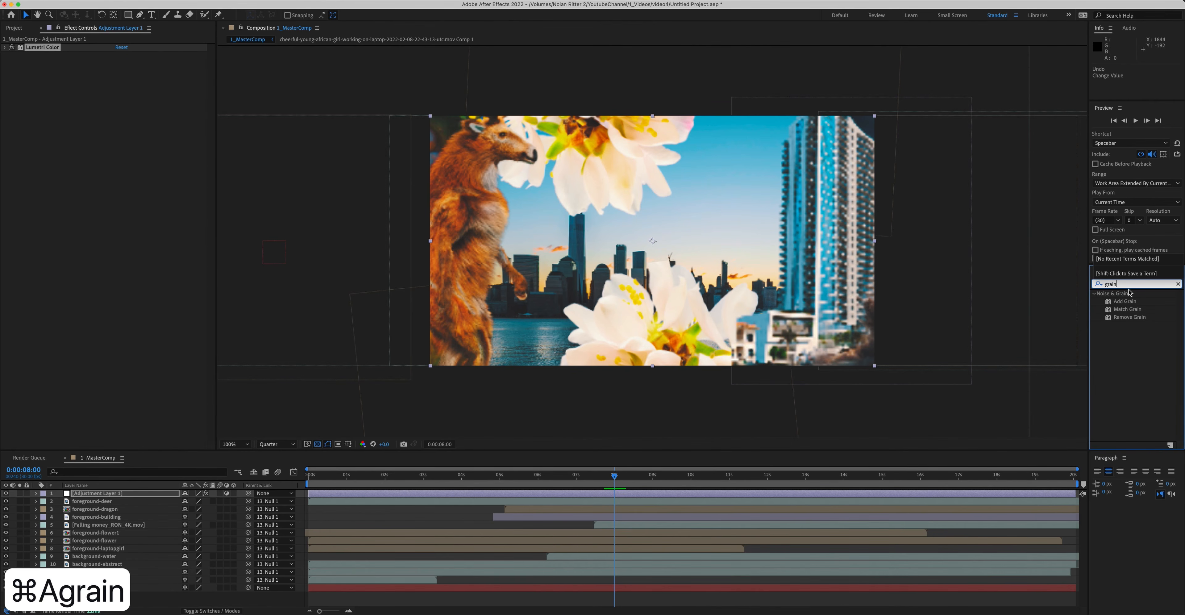
left_click(1125, 302)
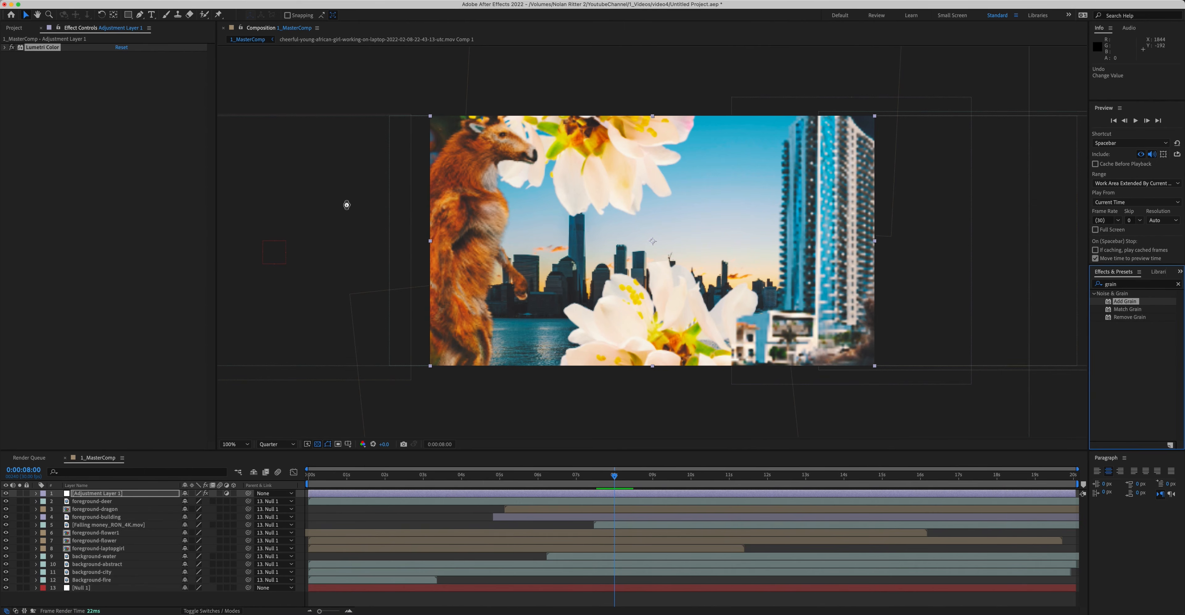
left_click_drag(346, 205, 106, 138)
key("cmd+j")
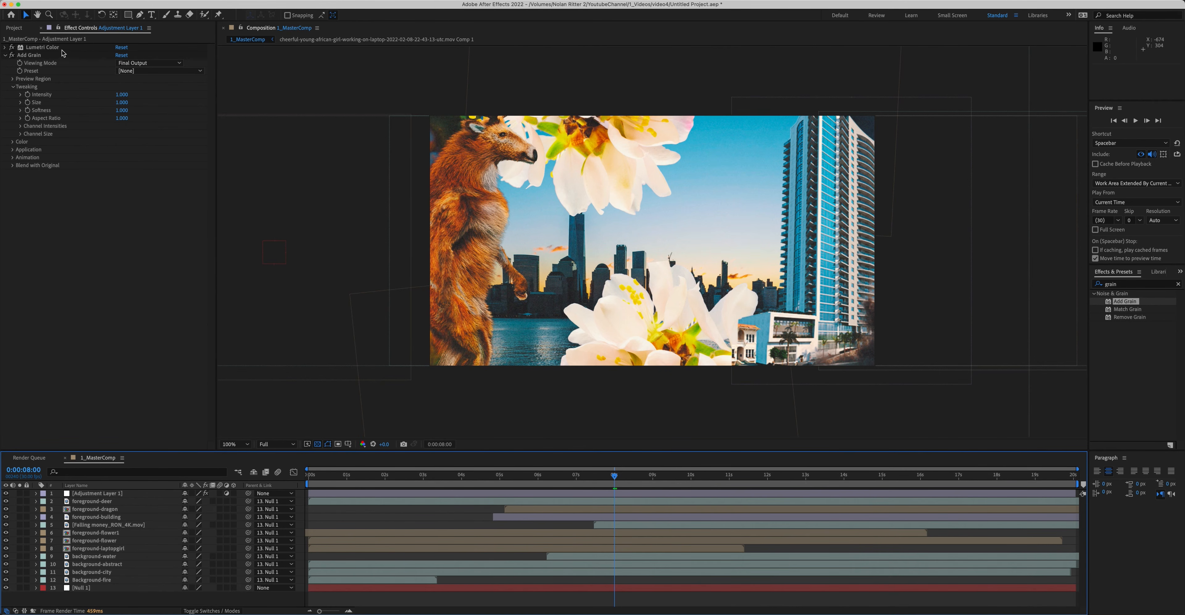
Step: Move the building layer below the first flower layer and play back the composition
left_click_drag(108, 516, 108, 534)
key("space")
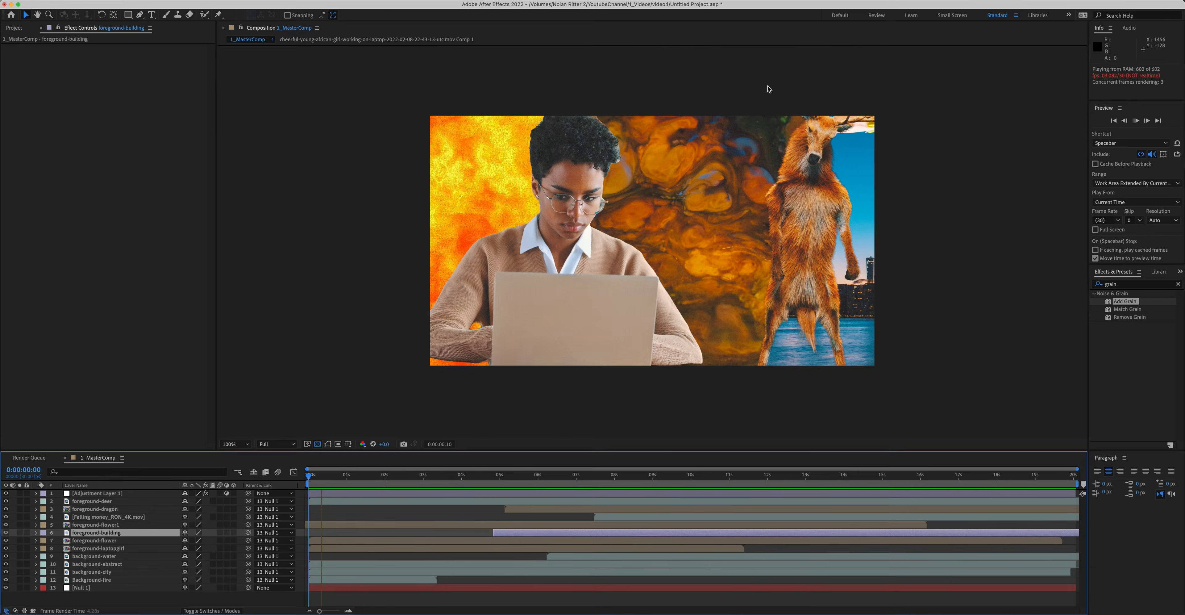